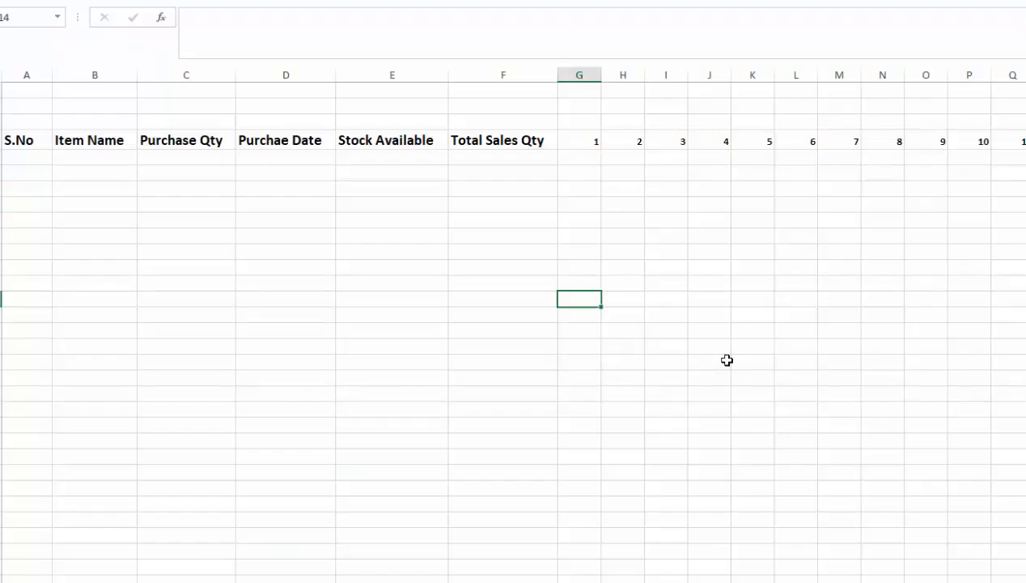
- Insert a new column before Total Sales Qty and head it "Remaining Qty"
{"action": "left_click", "coordinate": [727, 361]}
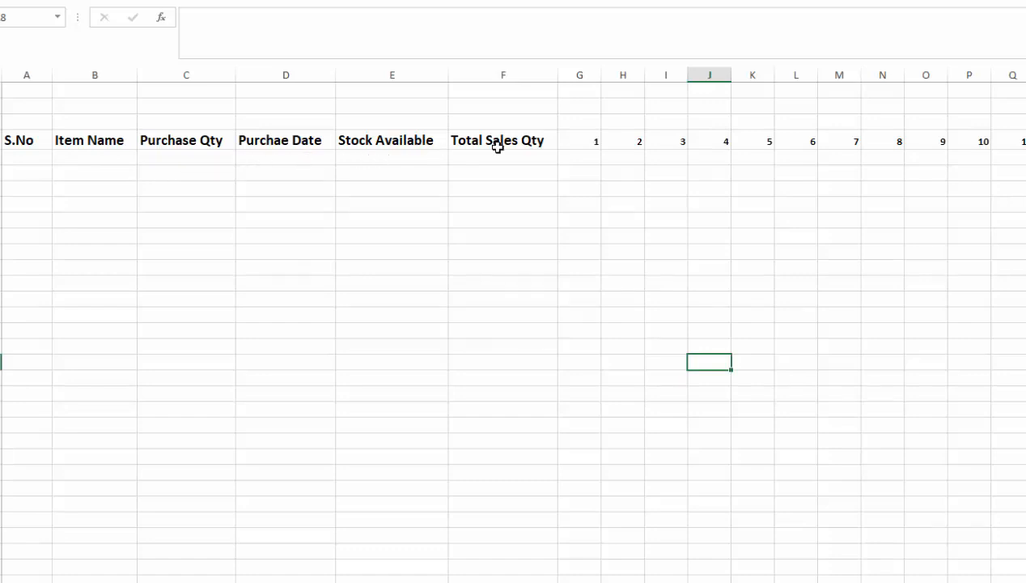
{"action": "left_click", "coordinate": [477, 73]}
{"action": "key", "text": "ctrl+plus"}
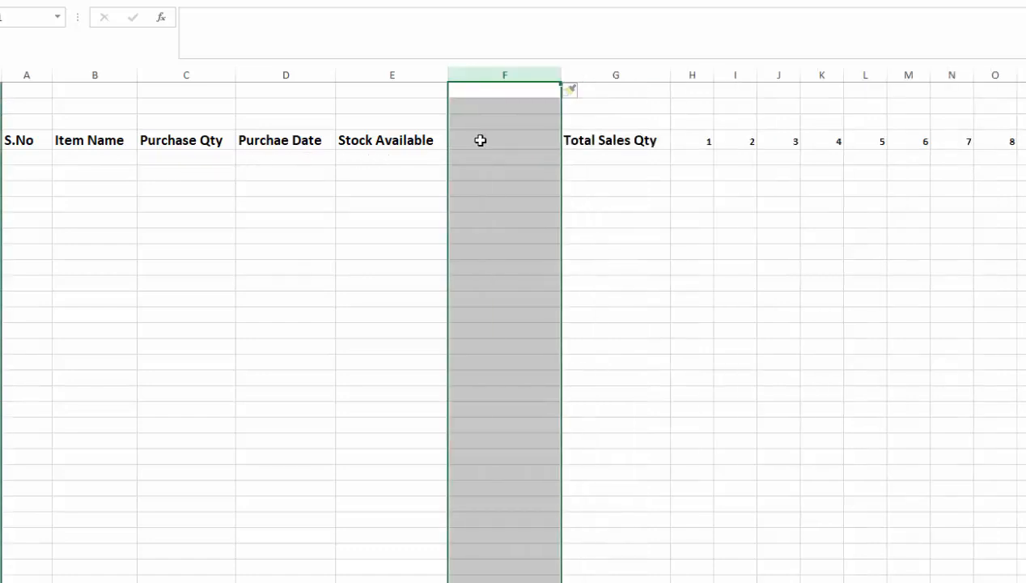
{"action": "left_click", "coordinate": [480, 140]}
{"action": "type", "text": "Remaining Q"}
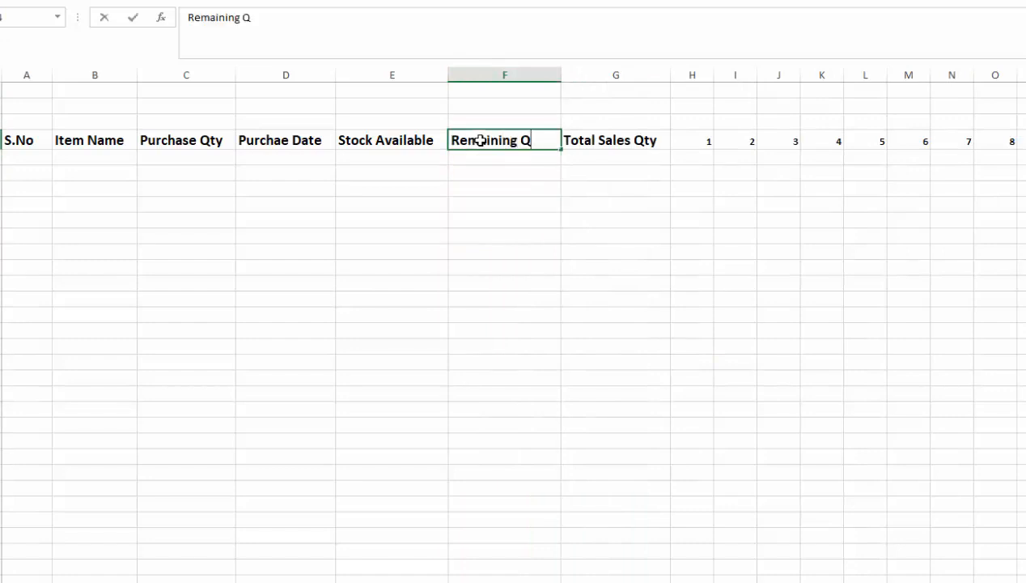
{"action": "type", "text": "ty"}
{"action": "key", "text": "Tab"}
- Number the S.No column from 1 to 10 by filling the series down from 1 and 2
{"action": "left_click", "coordinate": [27, 158]}
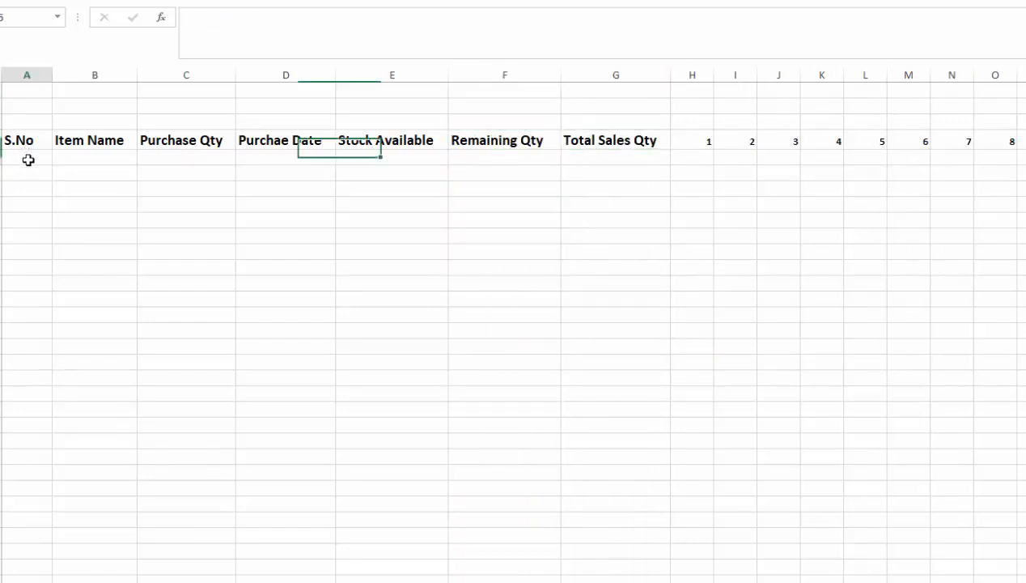
{"action": "type", "text": "1"}
{"action": "key", "text": "Return"}
{"action": "type", "text": "2"}
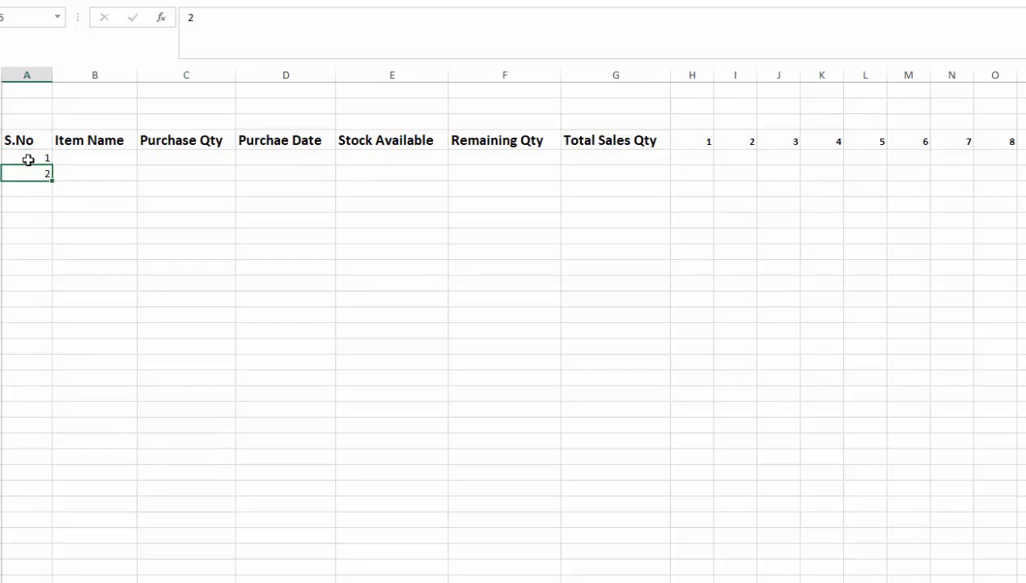
{"action": "key", "text": "Return"}
{"action": "left_click_drag", "start_coordinate": [28, 158], "coordinate": [46, 178]}
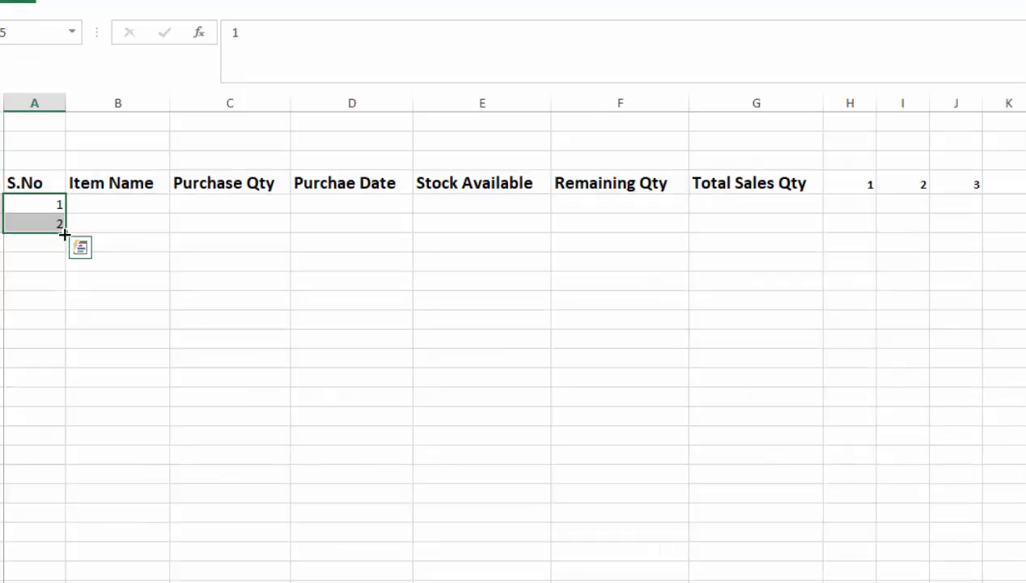
{"action": "left_click_drag", "start_coordinate": [64, 234], "coordinate": [61, 384]}
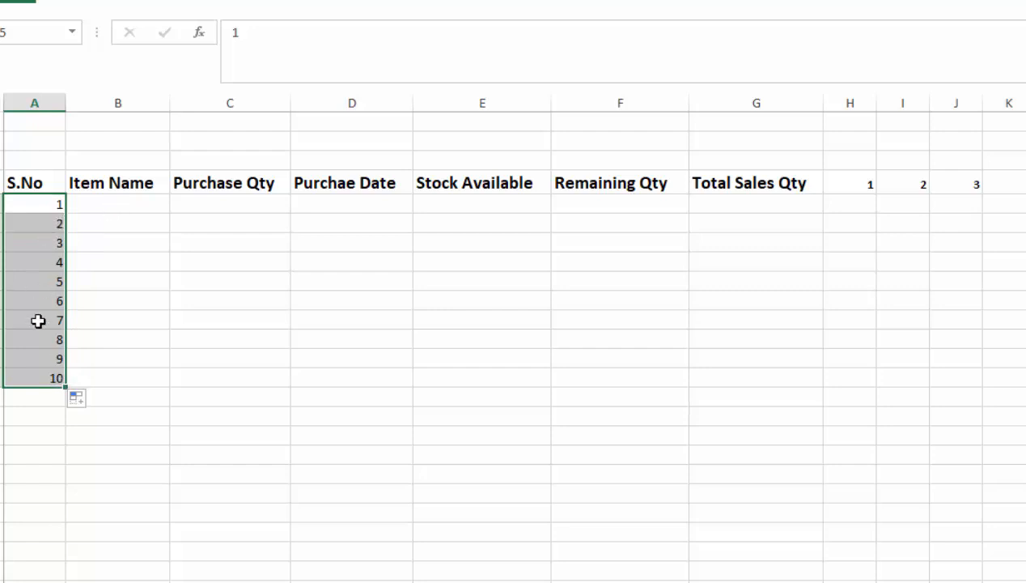
{"action": "mouse_move", "coordinate": [65, 386]}
{"action": "left_mouse_down"}
{"action": "mouse_move", "coordinate": [60, 443]}
{"action": "mouse_move", "coordinate": [60, 380]}
{"action": "left_mouse_up"}
{"action": "left_click_drag", "start_coordinate": [121, 204], "coordinate": [119, 212]}
{"action": "left_click", "coordinate": [133, 205]}
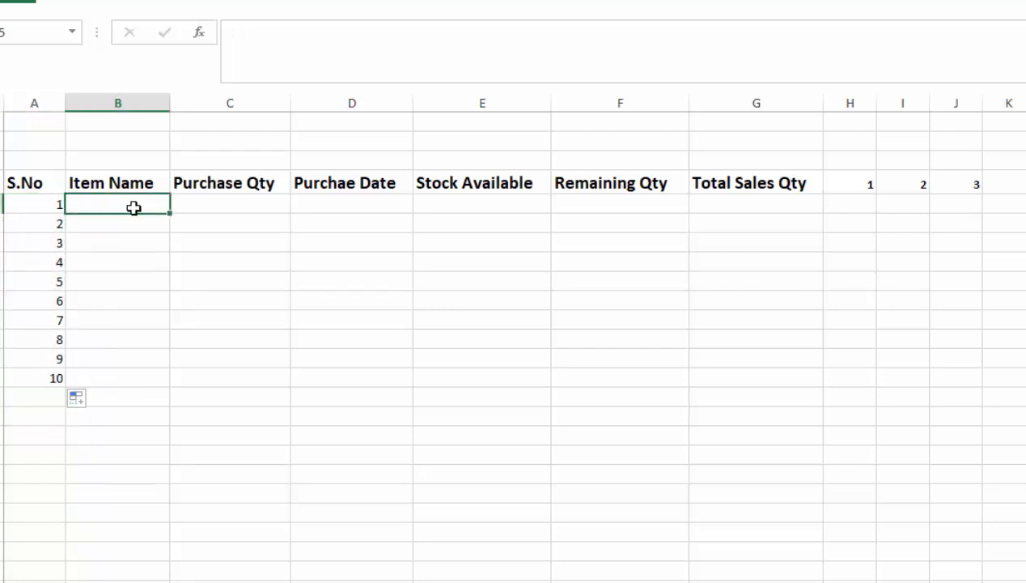
- Split the Purchase Qty and Purchae Date headers onto two lines each within their cells
{"action": "left_click", "coordinate": [243, 180]}
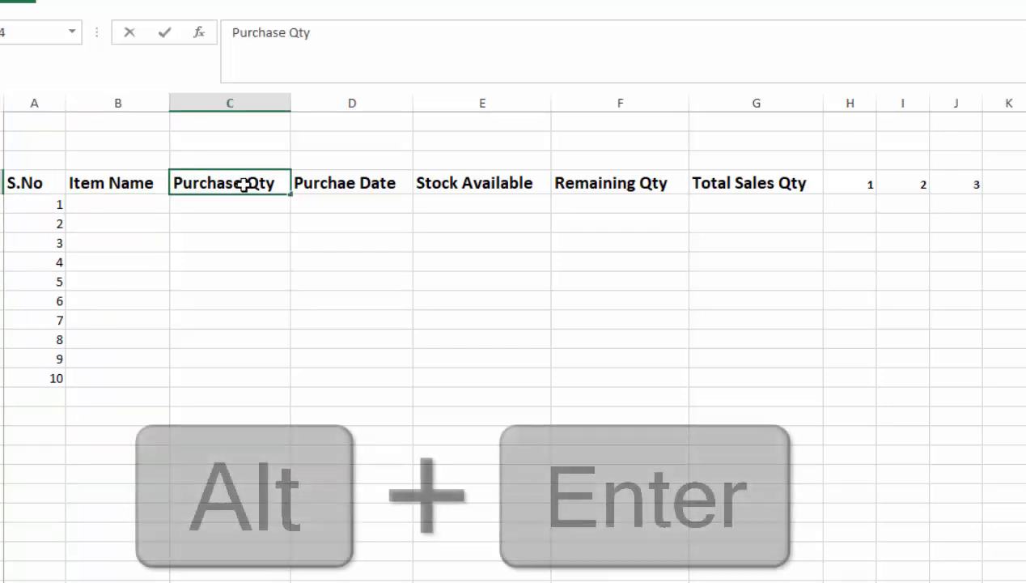
{"action": "double_click", "coordinate": [243, 180]}
{"action": "key", "text": "alt+Return"}
{"action": "left_click", "coordinate": [356, 212]}
{"action": "left_click", "coordinate": [359, 209]}
{"action": "key", "text": "alt+Return"}
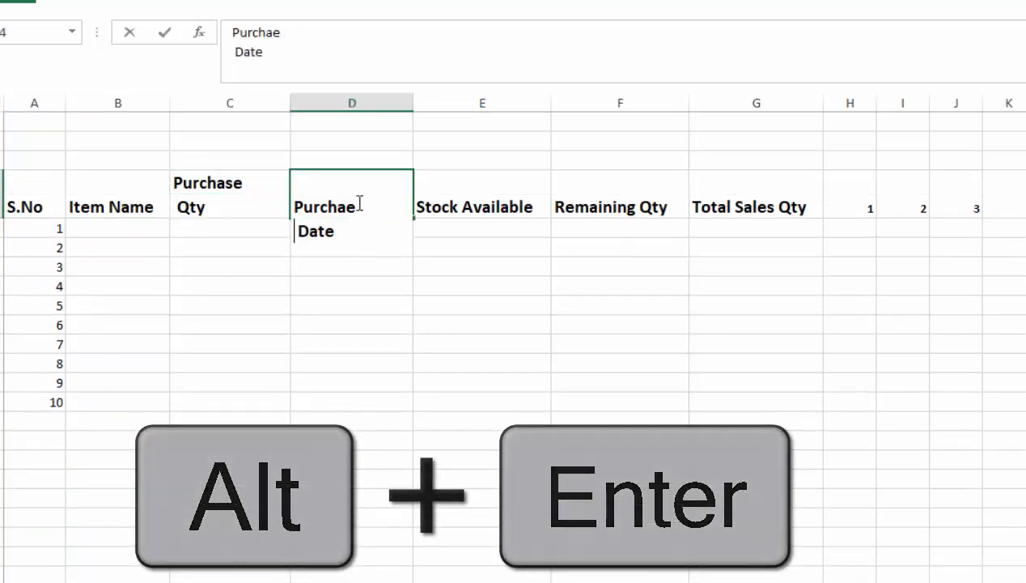
- Break the Stock Available and Remaining Qty headers into two lines within their cells
{"action": "double_click", "coordinate": [459, 207]}
{"action": "key", "text": "alt+Return"}
{"action": "key", "text": "Tab"}
{"action": "key", "text": "F2"}
{"action": "key", "text": "ctrl+Left"}
{"action": "key", "text": "Left"}
{"action": "key", "text": "alt+Return"}
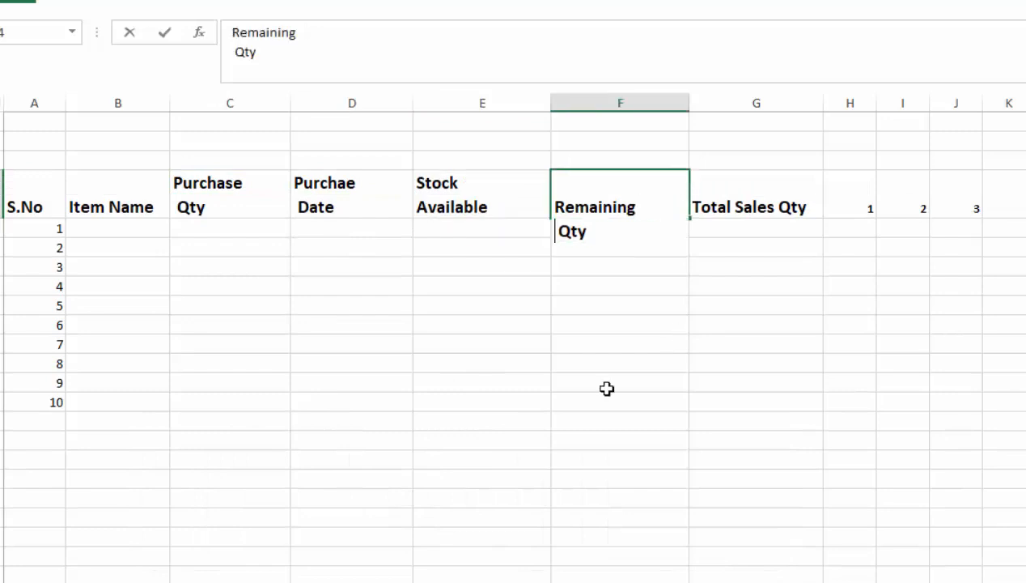
- Break the Total Sales Qty header so that Qty sits on a second line
{"action": "key", "text": "Tab"}
{"action": "key", "text": "F2"}
{"action": "key", "text": "ctrl+Left"}
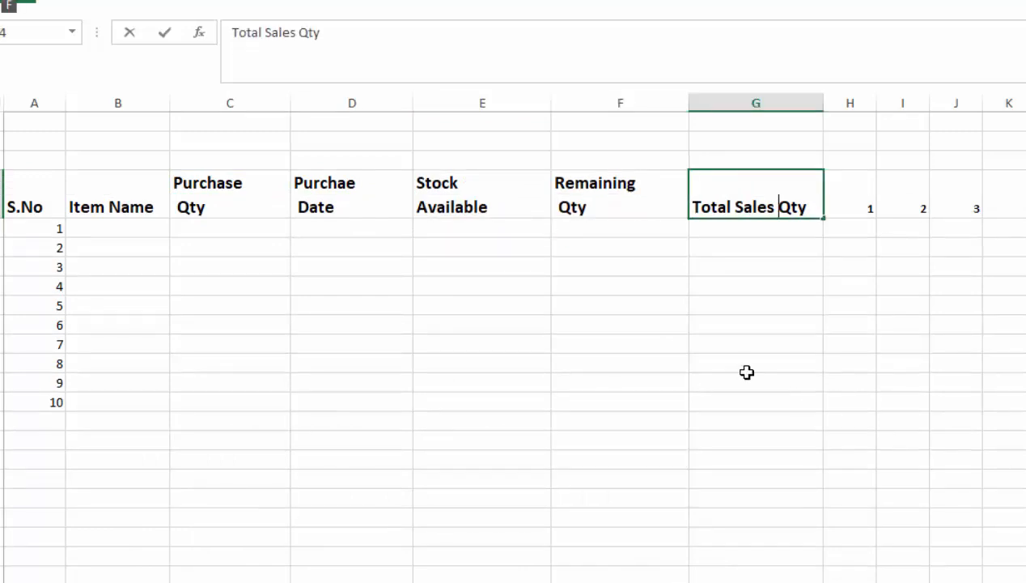
{"action": "key", "text": "alt+Return"}
{"action": "left_click", "coordinate": [709, 319]}
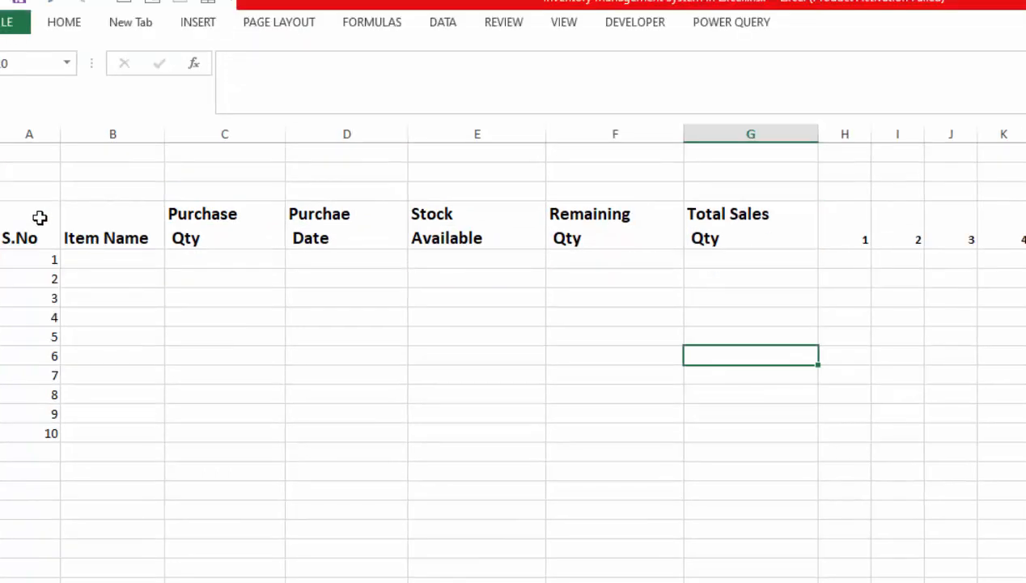
- Centre the table from S.No to Total Sales Qty horizontally and vertically, and underline its text
{"action": "left_click_drag", "start_coordinate": [40, 218], "coordinate": [119, 215]}
{"action": "left_click", "coordinate": [82, 23]}
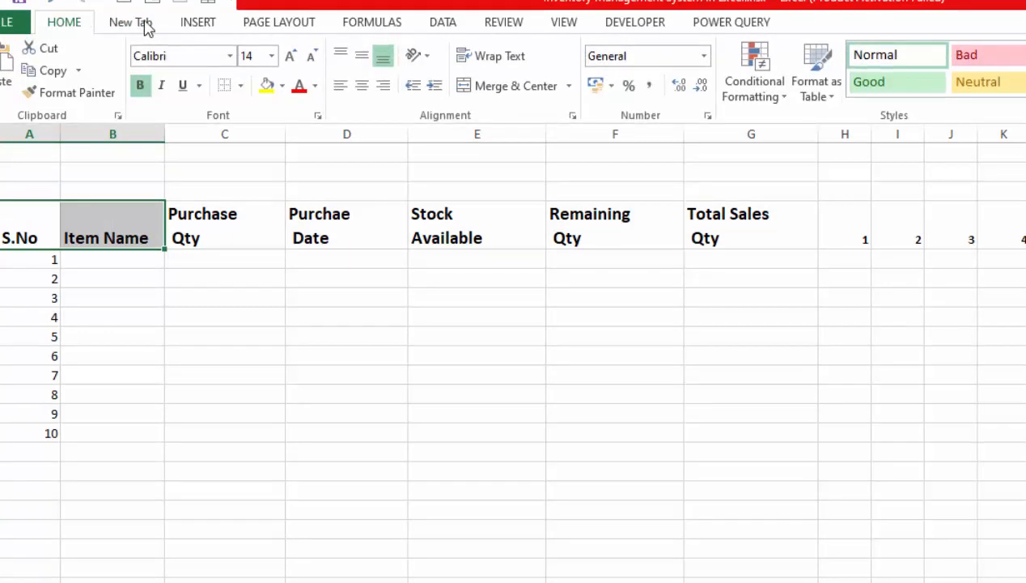
{"action": "left_click", "coordinate": [361, 85]}
{"action": "left_click", "coordinate": [362, 56]}
{"action": "left_click_drag", "start_coordinate": [50, 245], "coordinate": [731, 433]}
{"action": "left_click", "coordinate": [64, 22]}
{"action": "left_click", "coordinate": [361, 89]}
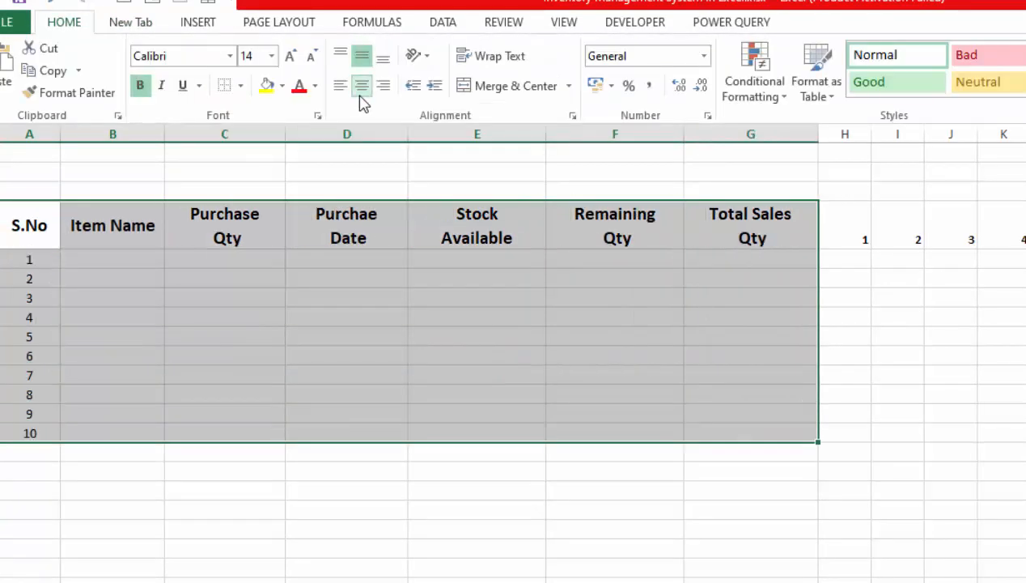
{"action": "left_click", "coordinate": [183, 86]}
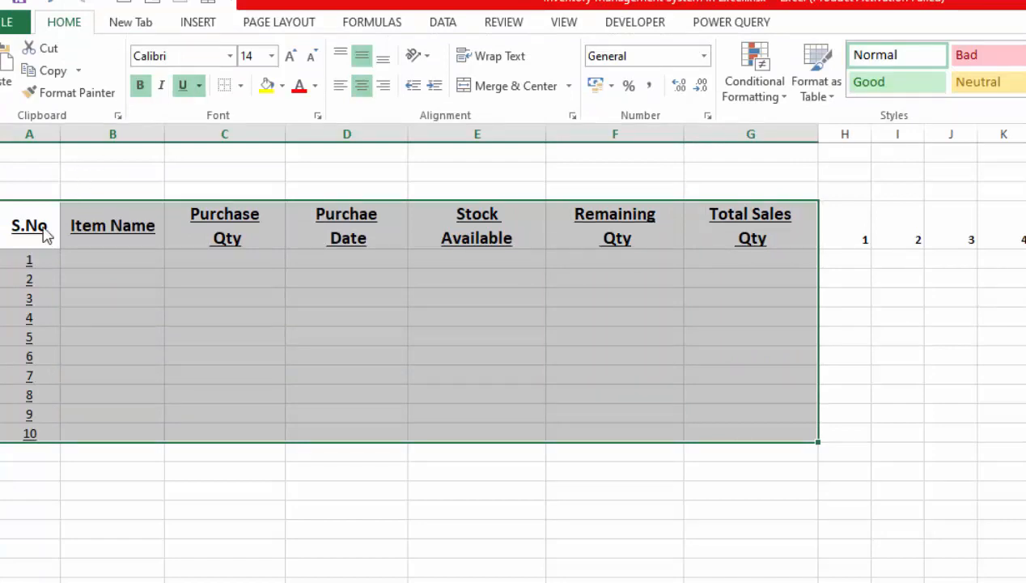
- AutoFit the widths of columns C to G to their contents
{"action": "double_click", "coordinate": [818, 134]}
{"action": "double_click", "coordinate": [684, 134]}
{"action": "double_click", "coordinate": [546, 133]}
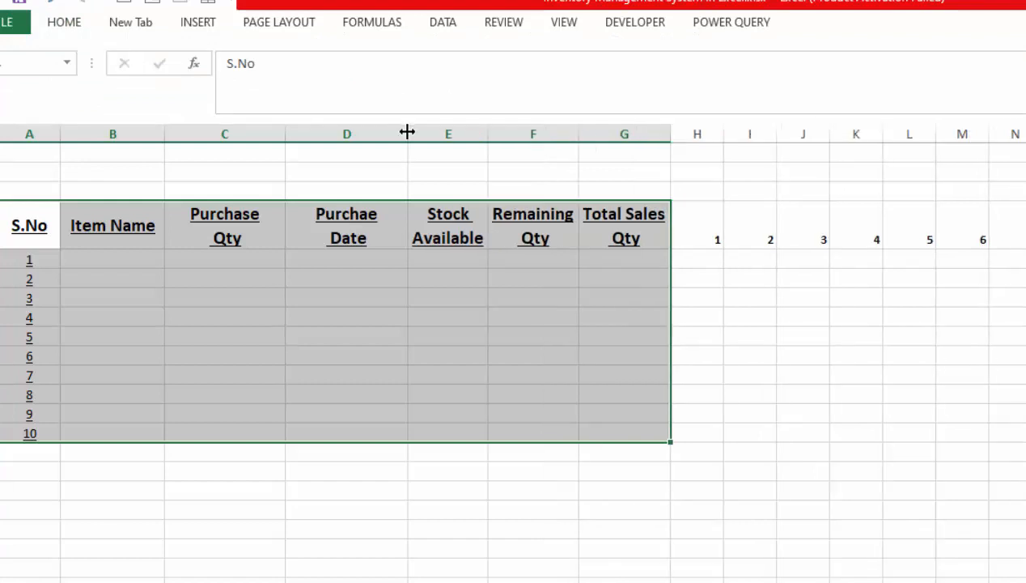
{"action": "double_click", "coordinate": [408, 134]}
{"action": "double_click", "coordinate": [285, 134]}
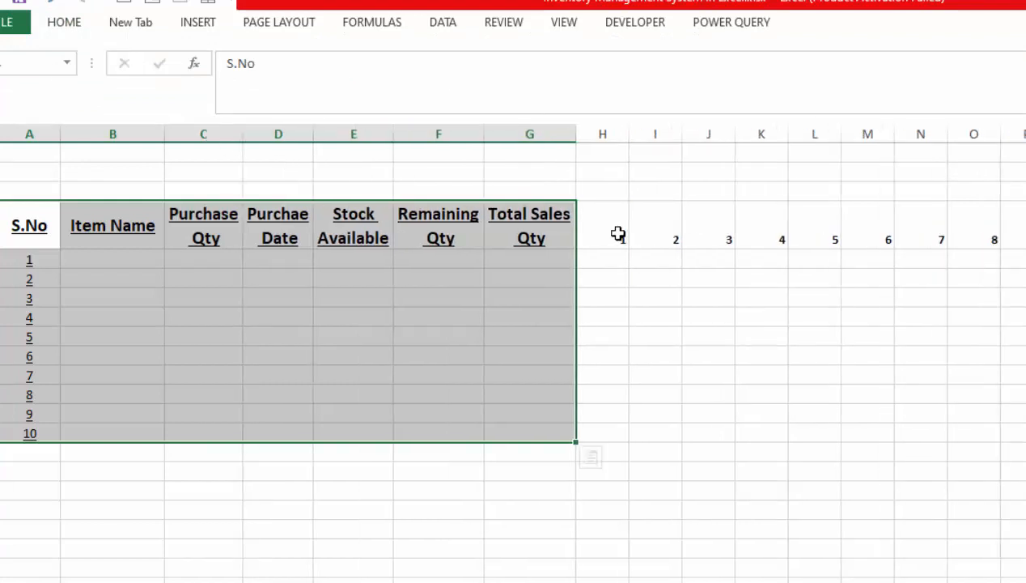
- Centre the numbered headers from H4 across the row both horizontally and vertically
{"action": "left_click", "coordinate": [619, 234]}
{"action": "left_click", "coordinate": [648, 227], "text": "shift"}
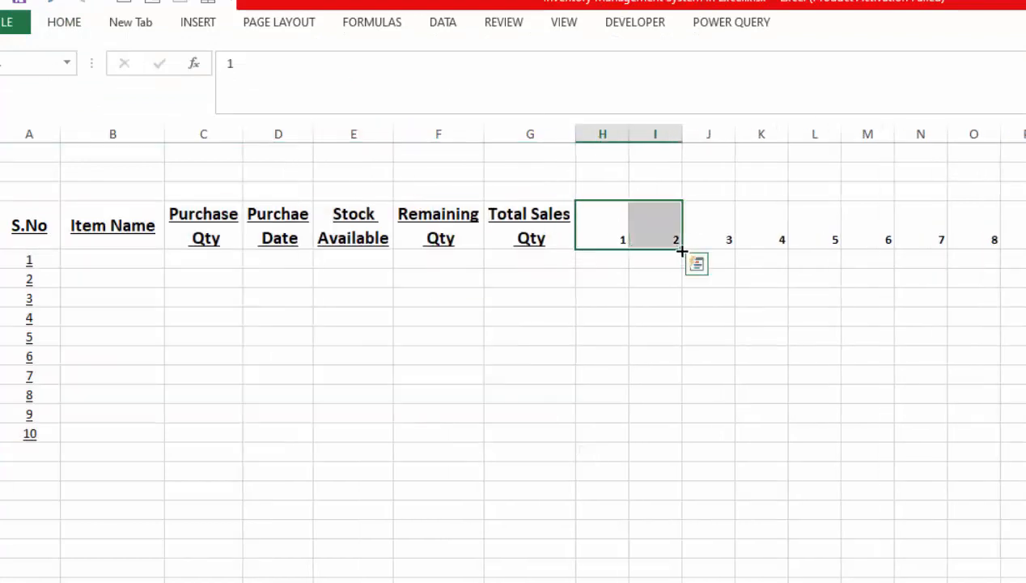
{"action": "left_click_drag", "start_coordinate": [682, 249], "coordinate": [1004, 248]}
{"action": "scroll", "coordinate": [514, 349], "scroll_direction": "right", "scroll_amount": 5}
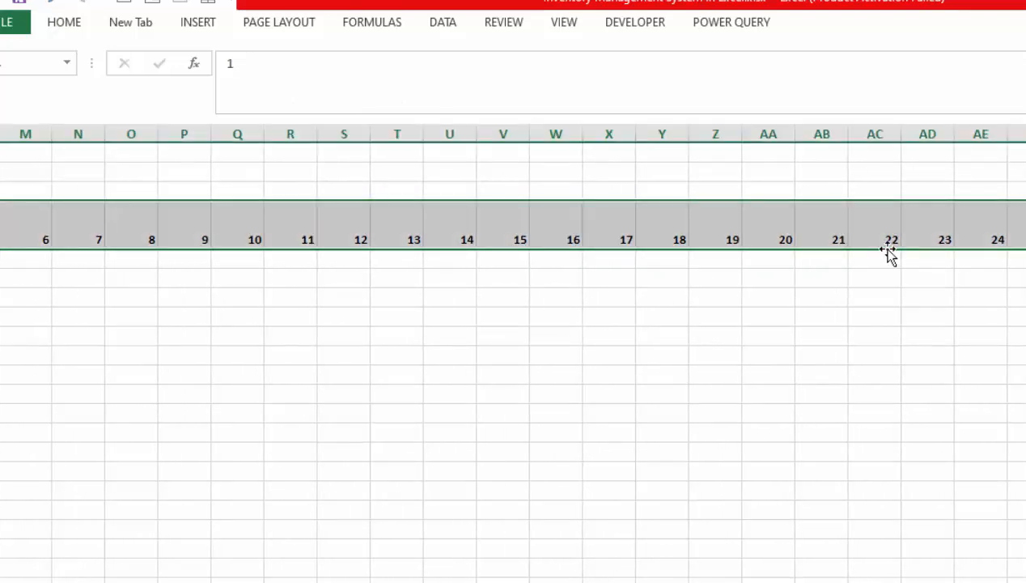
{"action": "left_click", "coordinate": [63, 24]}
{"action": "left_click", "coordinate": [362, 95]}
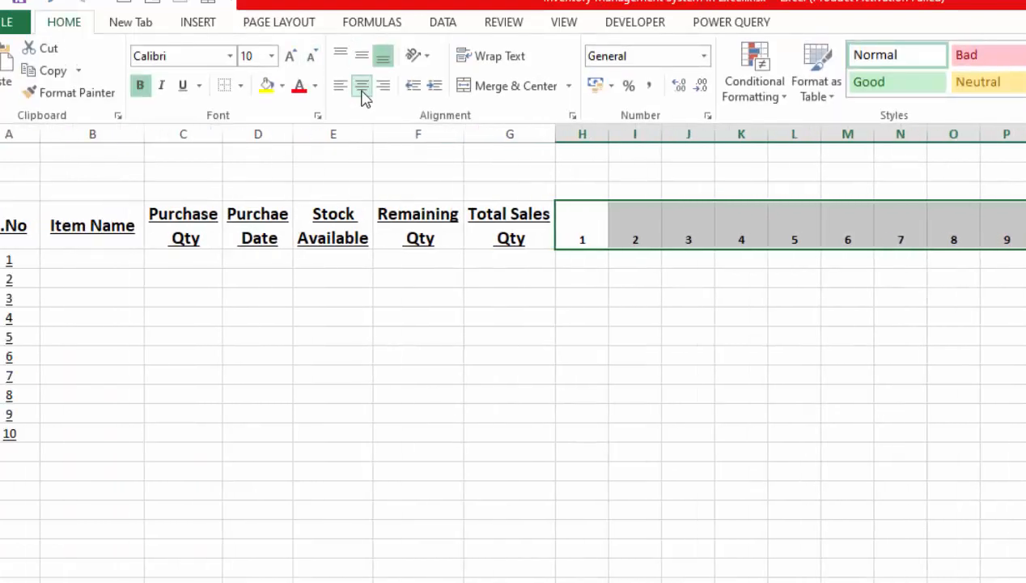
{"action": "left_click", "coordinate": [366, 60]}
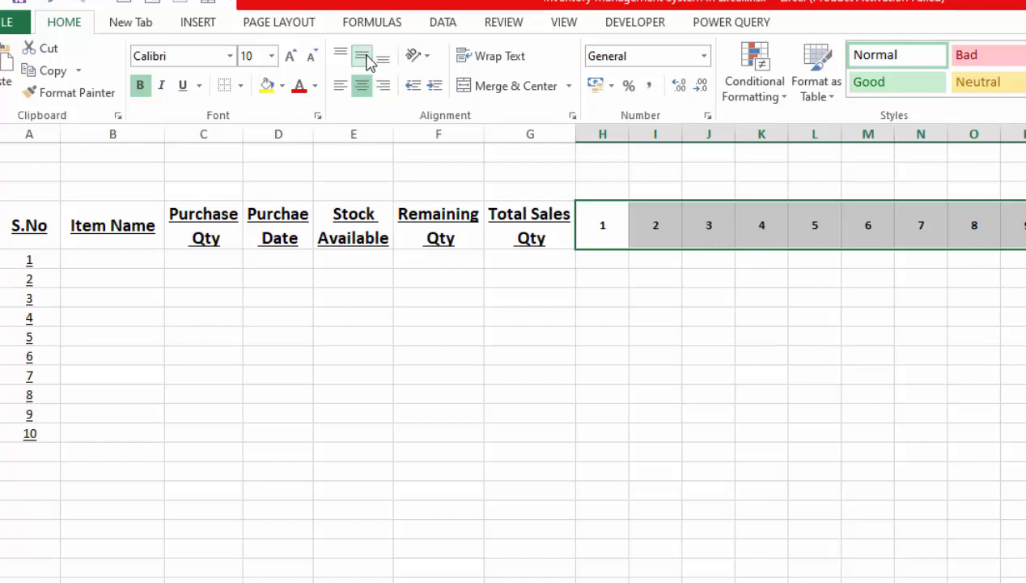
{"action": "left_click", "coordinate": [705, 358]}
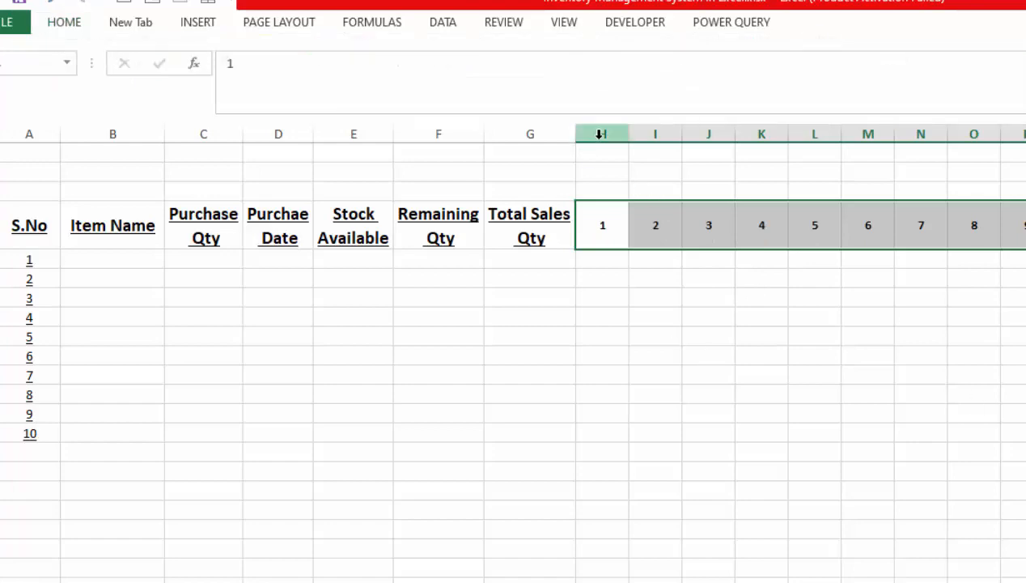
- Narrow the numbered columns from H onward to one uniform width and set their headers to font size 12
{"action": "left_click_drag", "start_coordinate": [600, 133], "coordinate": [816, 109]}
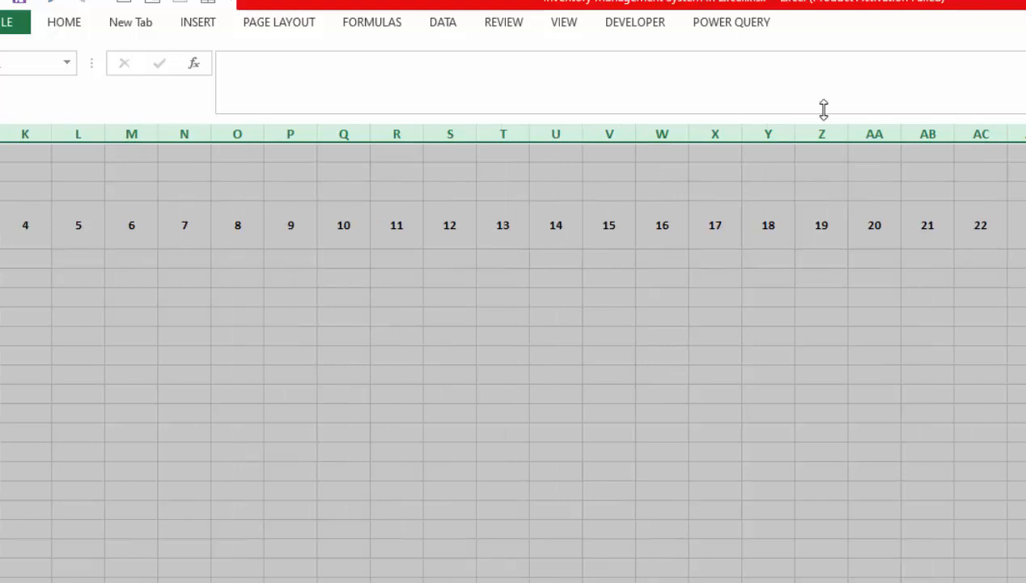
{"action": "left_click", "coordinate": [65, 22]}
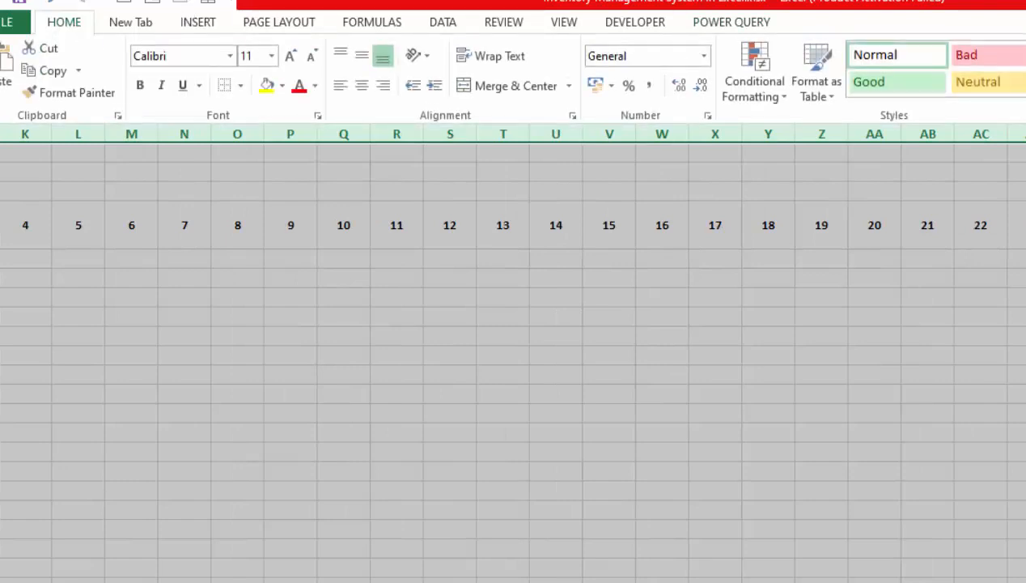
{"action": "key", "text": "alt+h"}
{"action": "key", "text": "o"}
{"action": "key", "text": "w"}
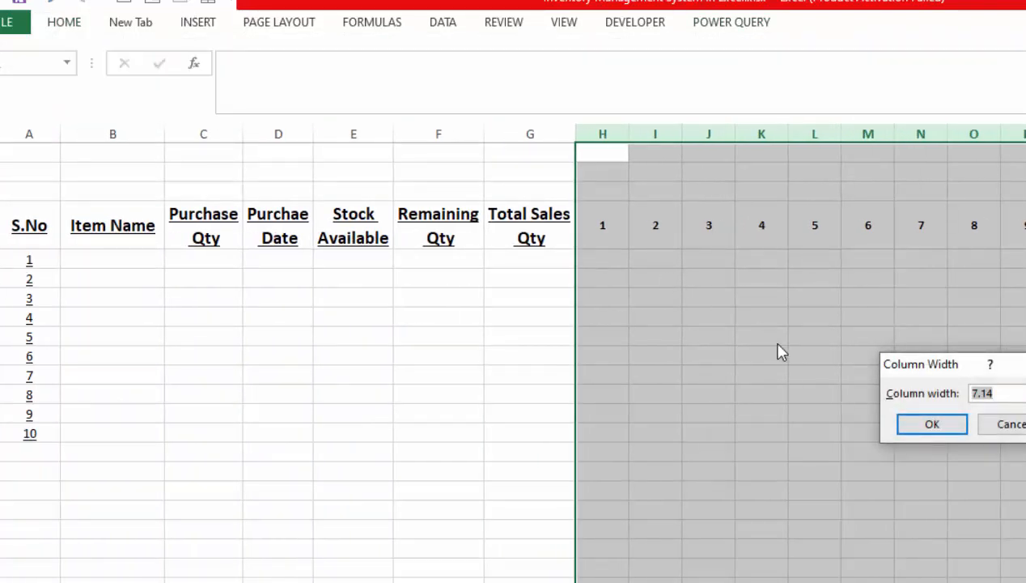
{"action": "left_click", "coordinate": [946, 427]}
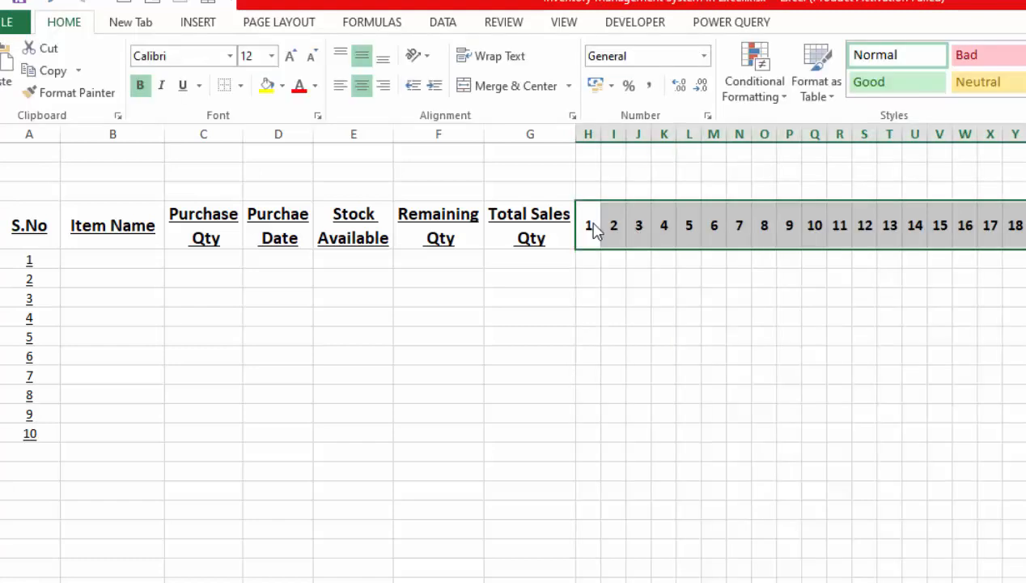
{"action": "left_click", "coordinate": [591, 227]}
{"action": "left_click", "coordinate": [591, 226]}
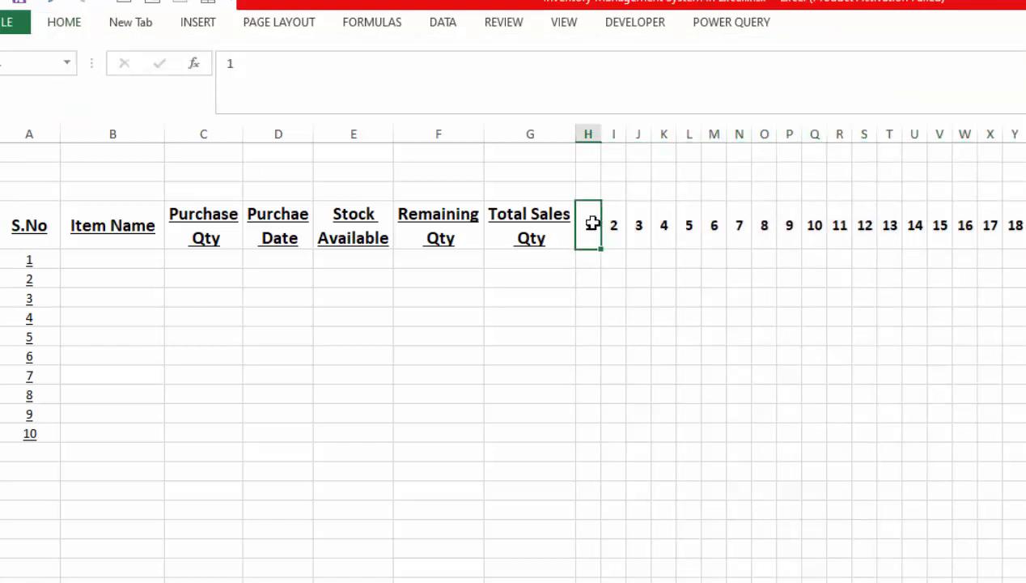
- Apply All Borders plus a Thick Box Border to the whole table
{"action": "key", "text": "ctrl+a"}
{"action": "left_click", "coordinate": [65, 23]}
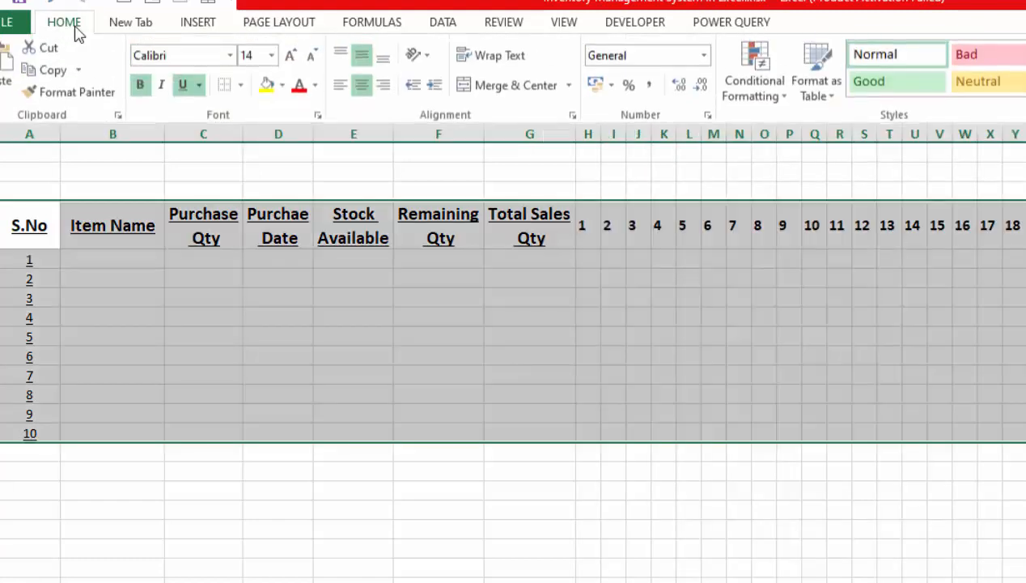
{"action": "left_click", "coordinate": [241, 85]}
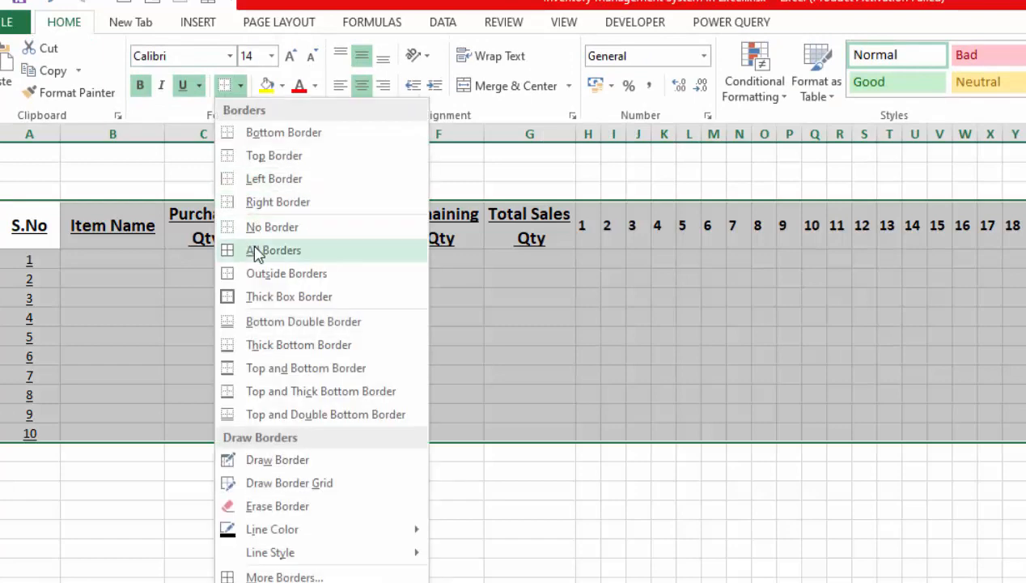
{"action": "left_click", "coordinate": [257, 251]}
{"action": "left_click", "coordinate": [241, 85]}
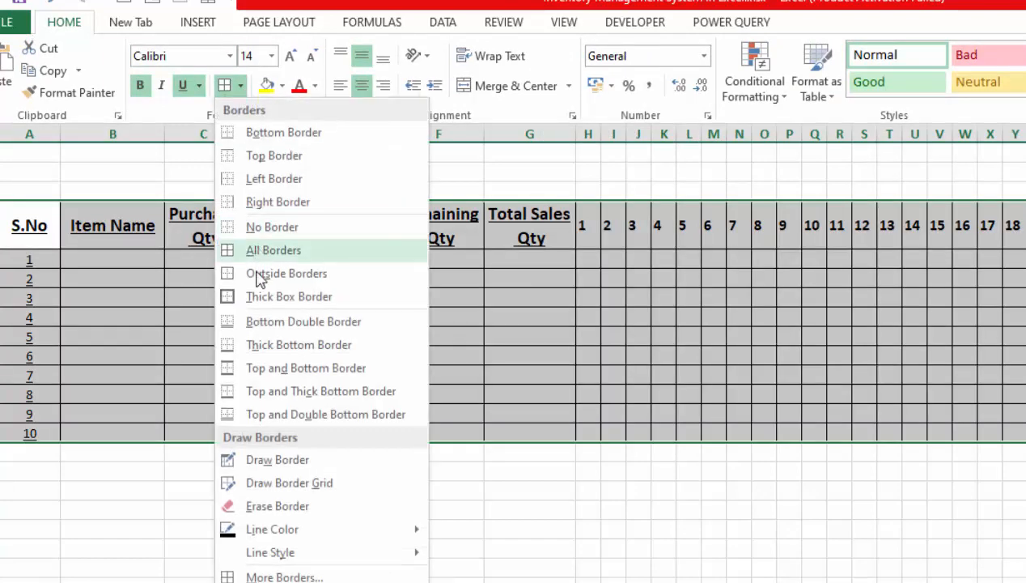
{"action": "left_click", "coordinate": [259, 297]}
{"action": "key", "text": "ctrl+F1"}
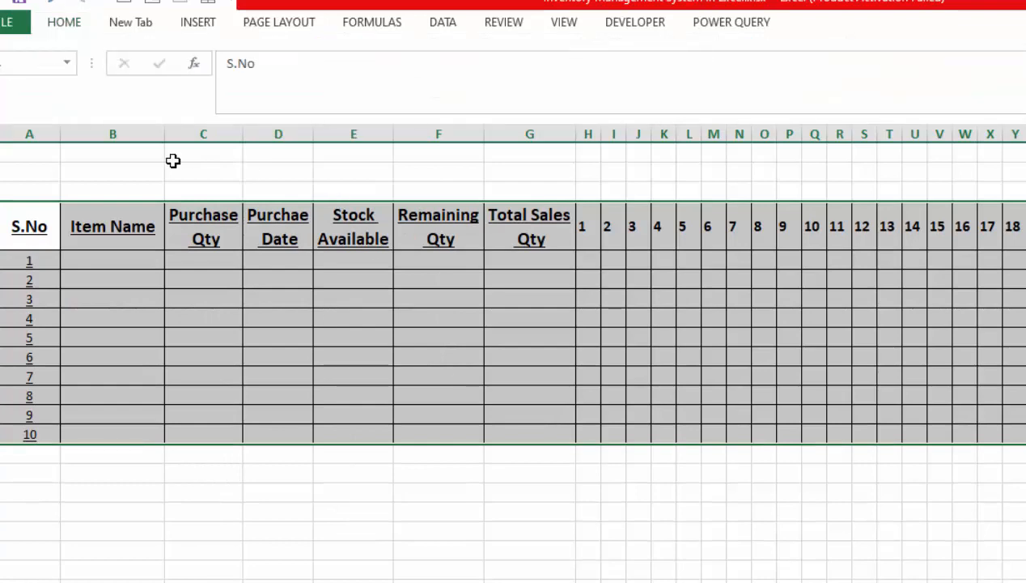
- Merge and center A3:G3 above the item and stock columns and enter the heading STOCK IN STOCK OUT & REMAINNG QTY
{"action": "left_click", "coordinate": [136, 189]}
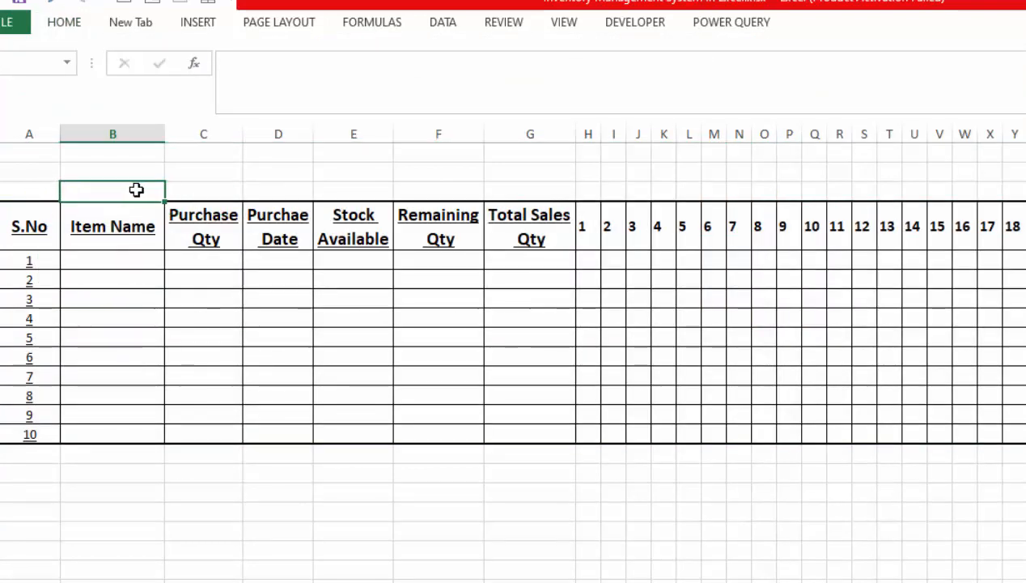
{"action": "left_click_drag", "start_coordinate": [136, 190], "coordinate": [352, 185]}
{"action": "scroll", "coordinate": [141, 172], "scroll_direction": "up", "scroll_amount": 1}
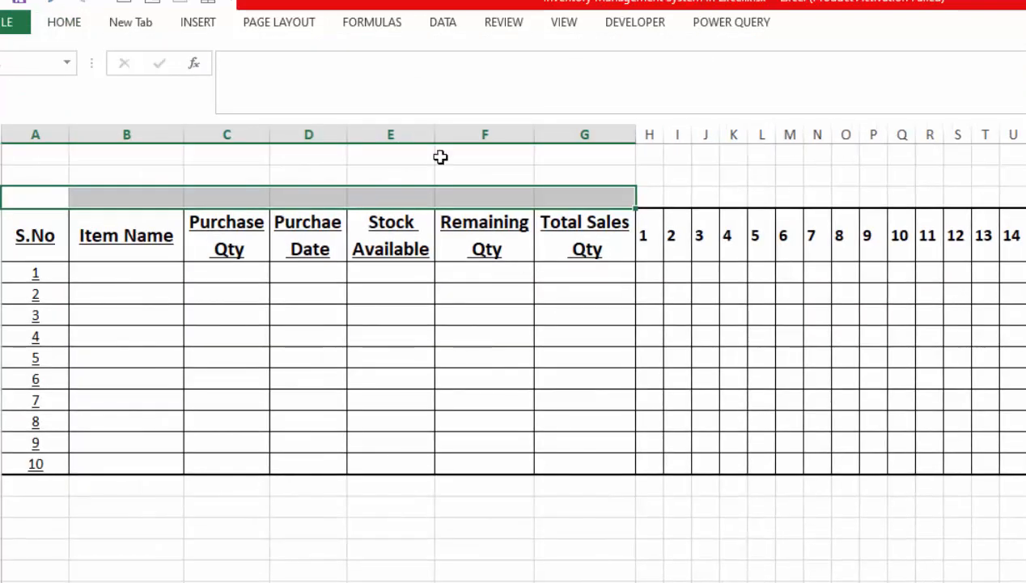
{"action": "left_click", "coordinate": [67, 20]}
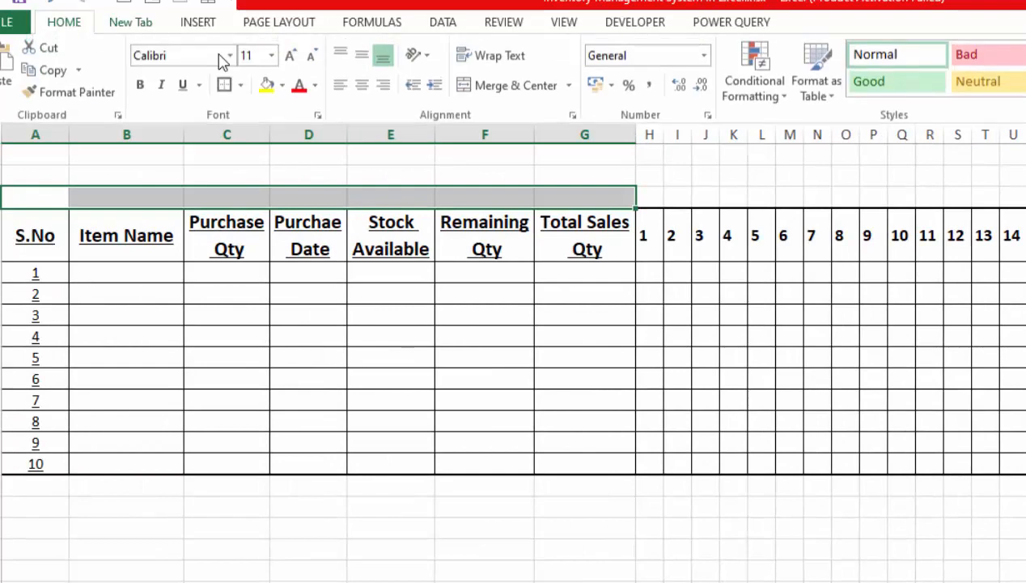
{"action": "left_click", "coordinate": [376, 62]}
{"action": "left_click", "coordinate": [502, 85]}
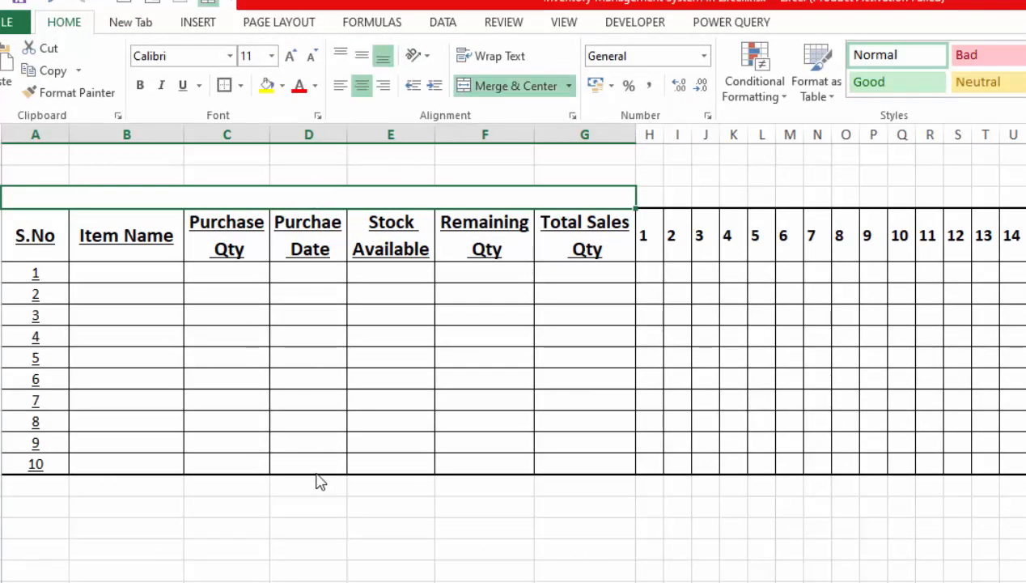
{"action": "type", "text": "STOCK IN STOCK"}
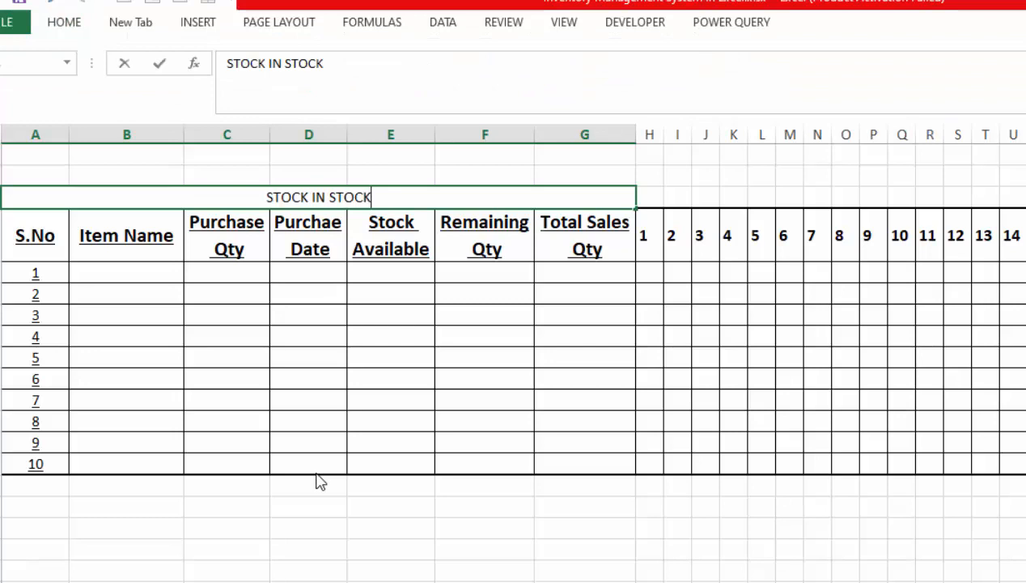
{"action": "type", "text": " OUT"}
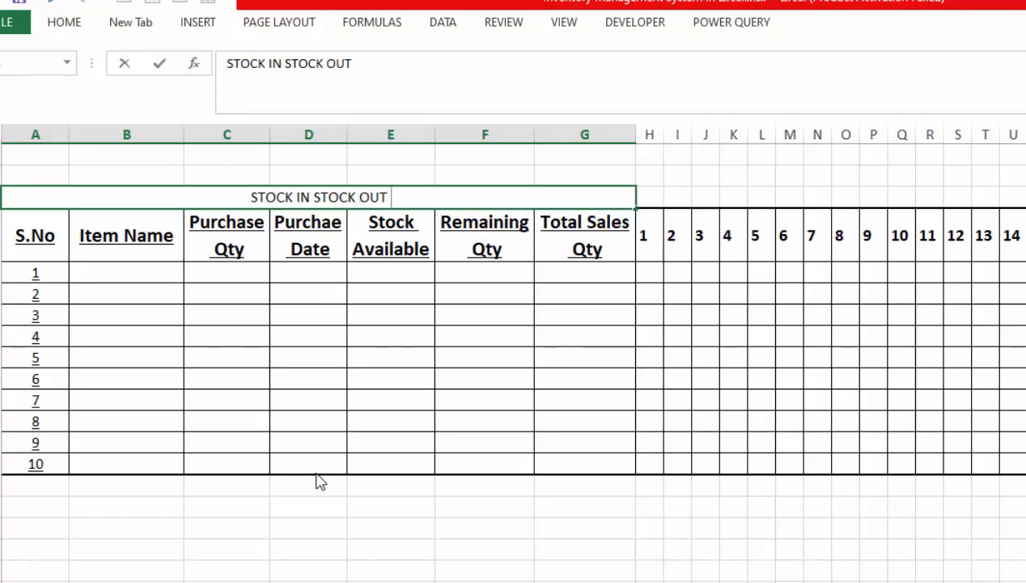
{"action": "type", "text": " & REMAING QTY"}
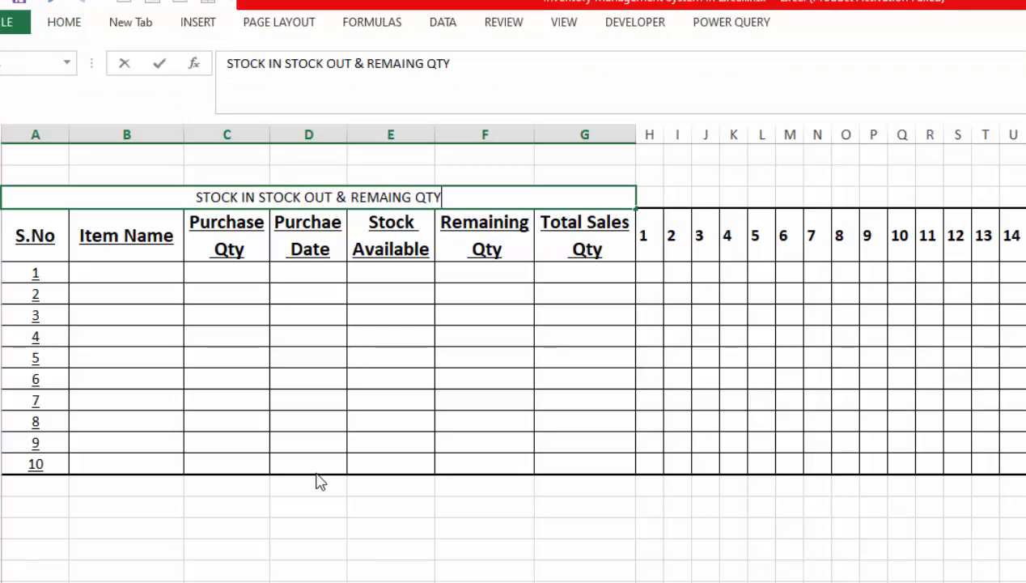
{"action": "key", "text": "Tab"}
- Merge and center row 3 above the numbered columns and enter the heading SALE FOR THE MONTH OF MARCH, 2021
{"action": "key", "text": "ctrl+shift+Right"}
{"action": "left_click", "coordinate": [63, 22]}
{"action": "left_click", "coordinate": [513, 88]}
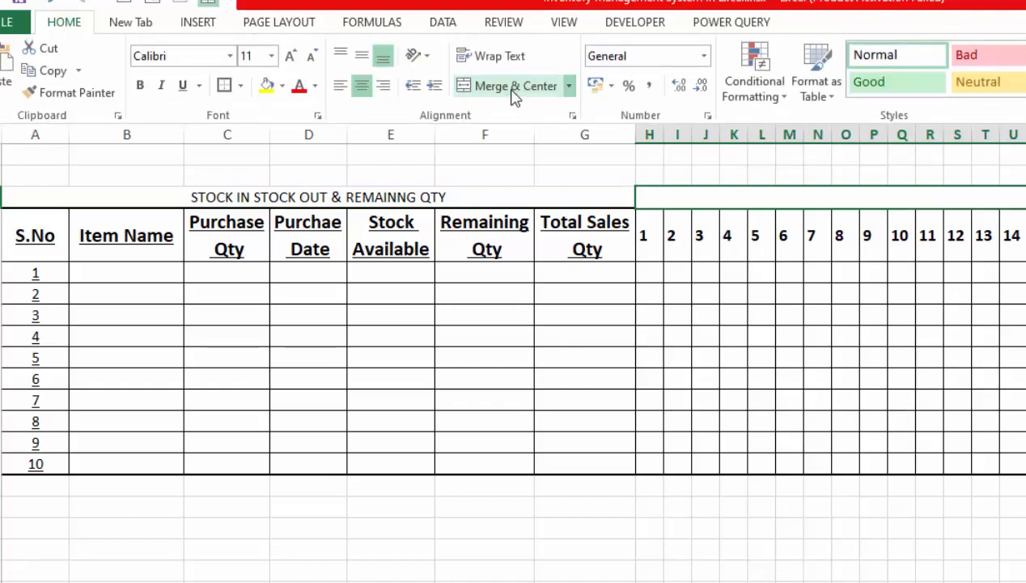
{"action": "type", "text": "SALE JAN,"}
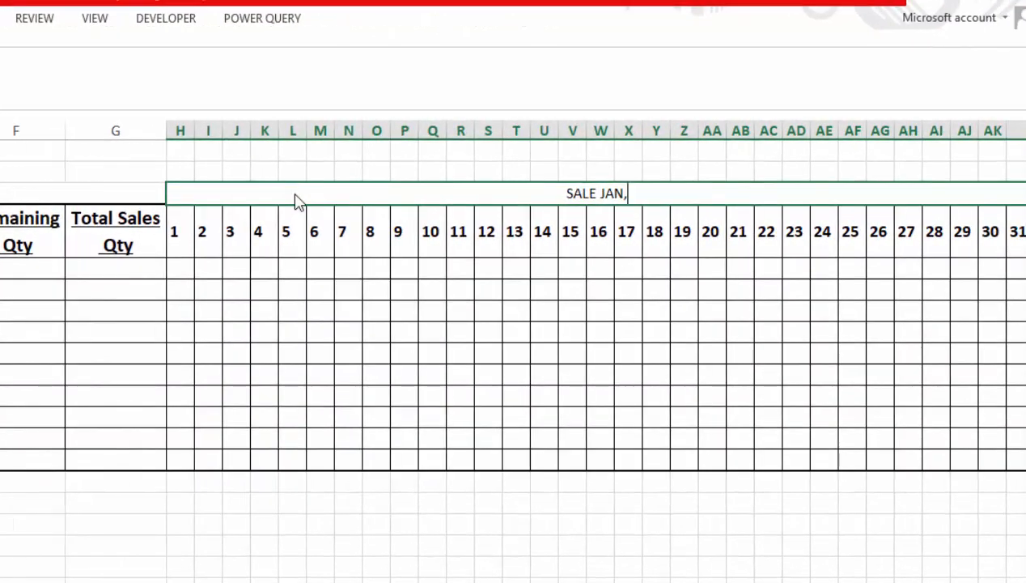
{"action": "key", "text": "BackSpace"}
{"action": "key", "text": "BackSpace"}
{"action": "key", "text": "BackSpace"}
{"action": "key", "text": "BackSpace"}
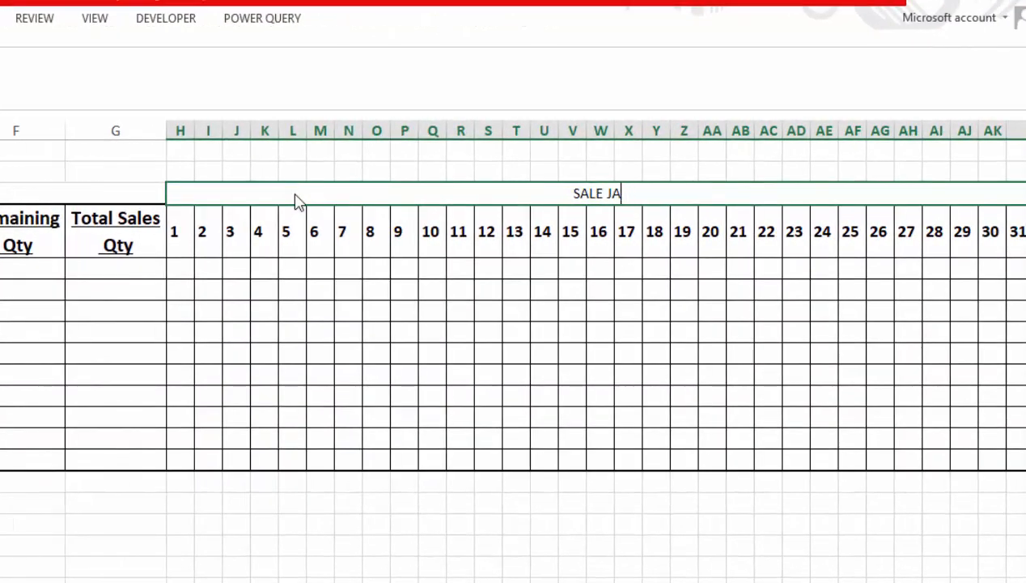
{"action": "type", "text": "MARCH, 2021"}
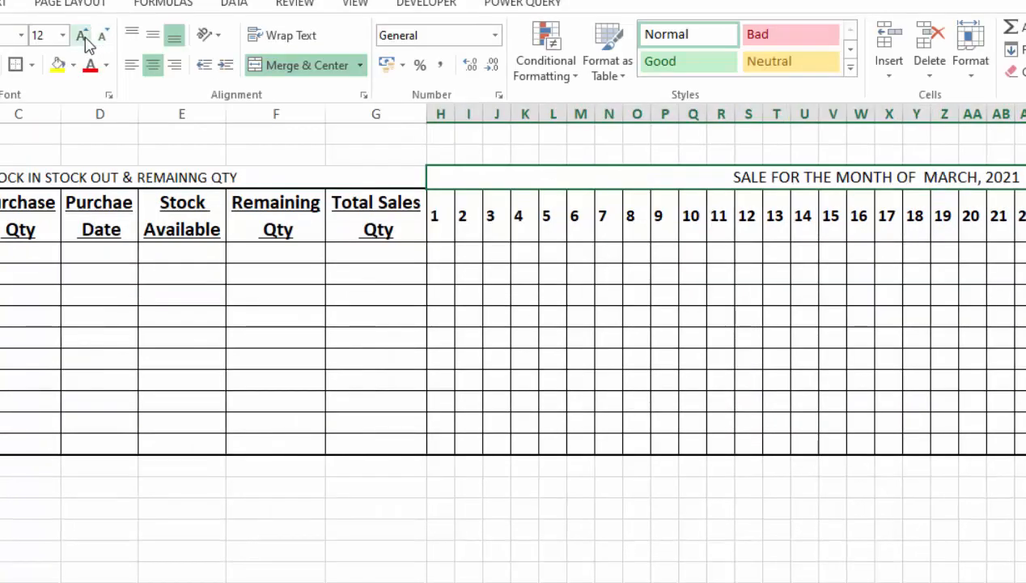
- Make both row 3 headings bold, with the sale heading at font size 18 and the stock heading at 16
{"action": "left_click", "coordinate": [82, 36]}
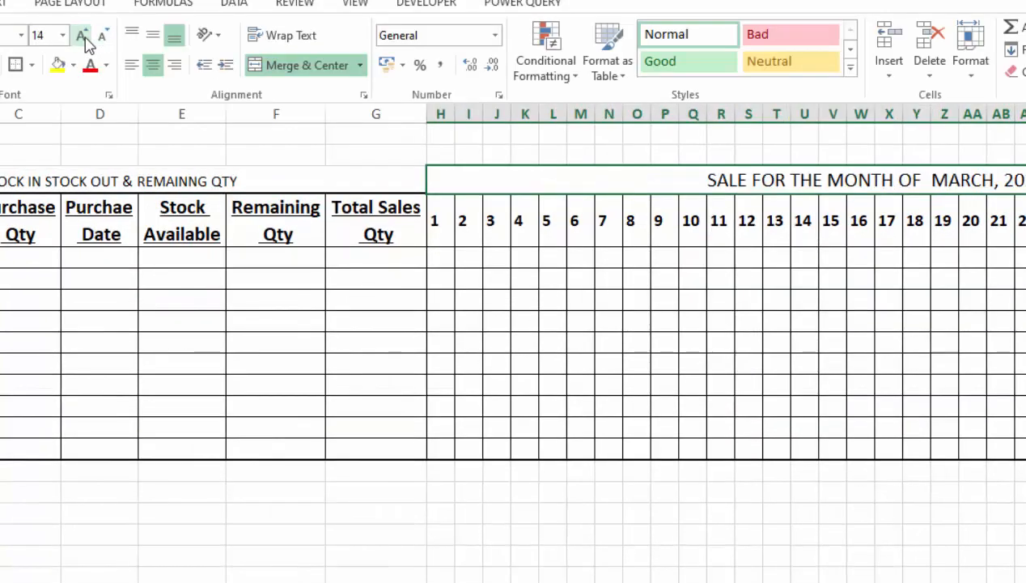
{"action": "left_click", "coordinate": [83, 36]}
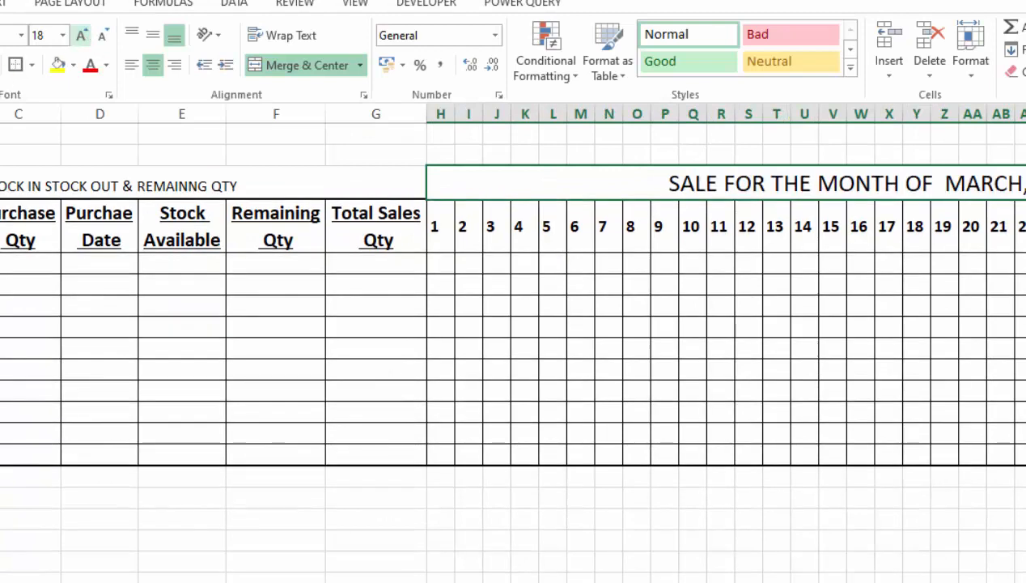
{"action": "key", "text": "ctrl+b"}
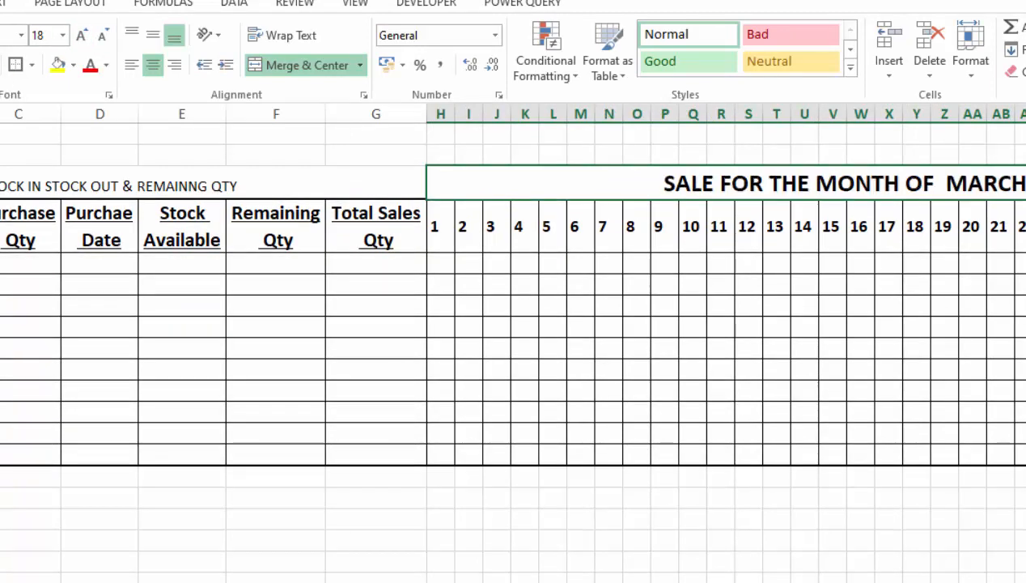
{"action": "left_click", "coordinate": [184, 174]}
{"action": "key", "text": "ctrl+b"}
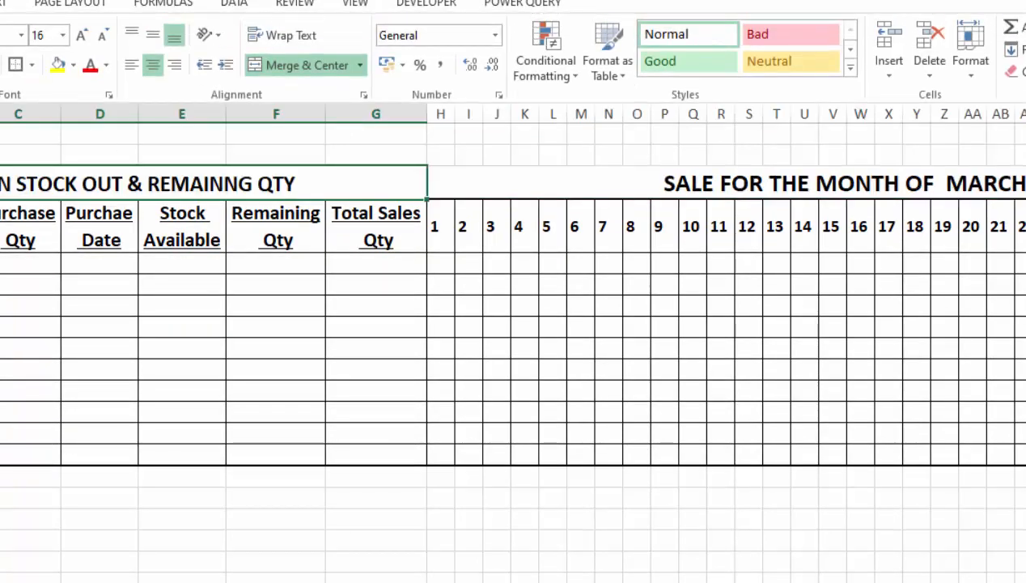
- Apply a thick box border around each of the two merged headings in row 3
{"action": "key", "text": "ctrl+F1"}
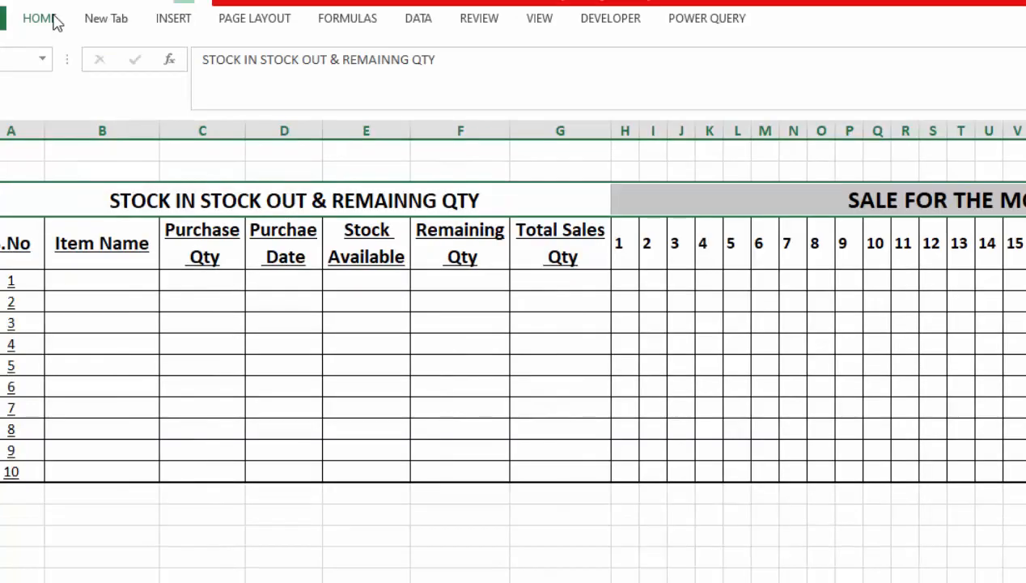
{"action": "left_click", "coordinate": [55, 19]}
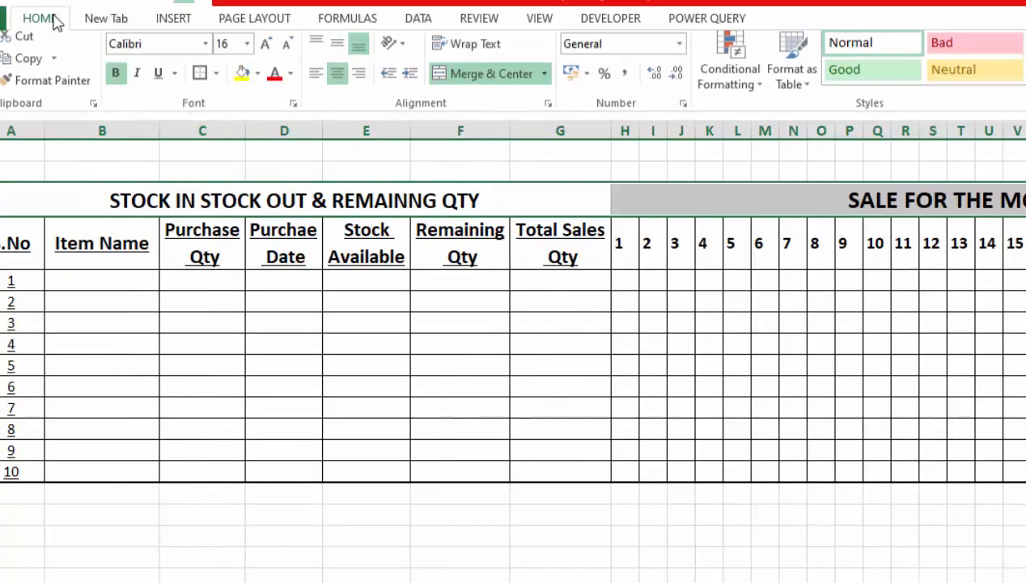
{"action": "left_click", "coordinate": [199, 84]}
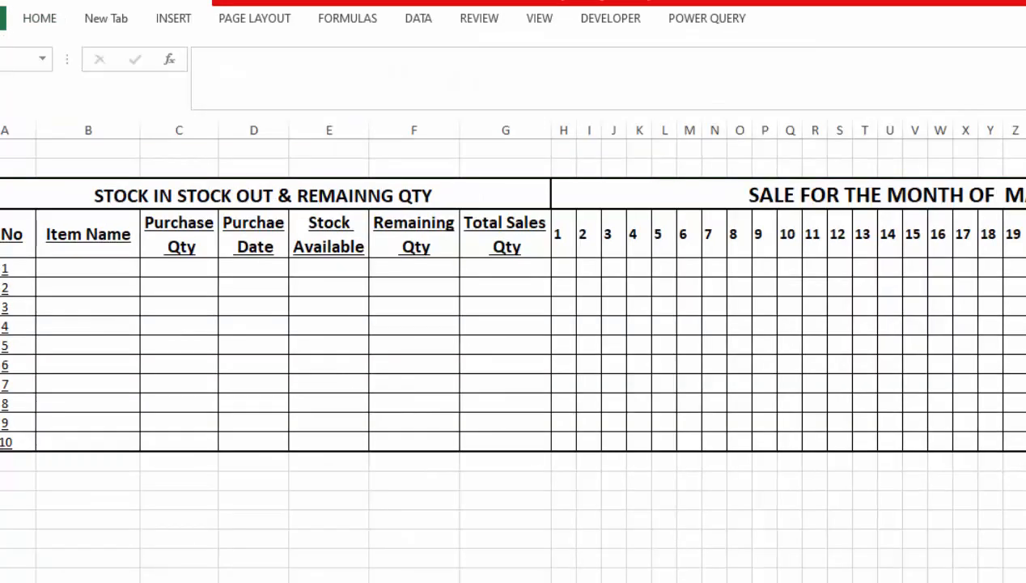
- Enter the two-line title AHMAD GENERAL STORE / INVENTORY MANAGEMENT SYSTEM in the merged cell in row 1
{"action": "left_click", "coordinate": [256, 147]}
{"action": "type", "text": "AHMAD"}
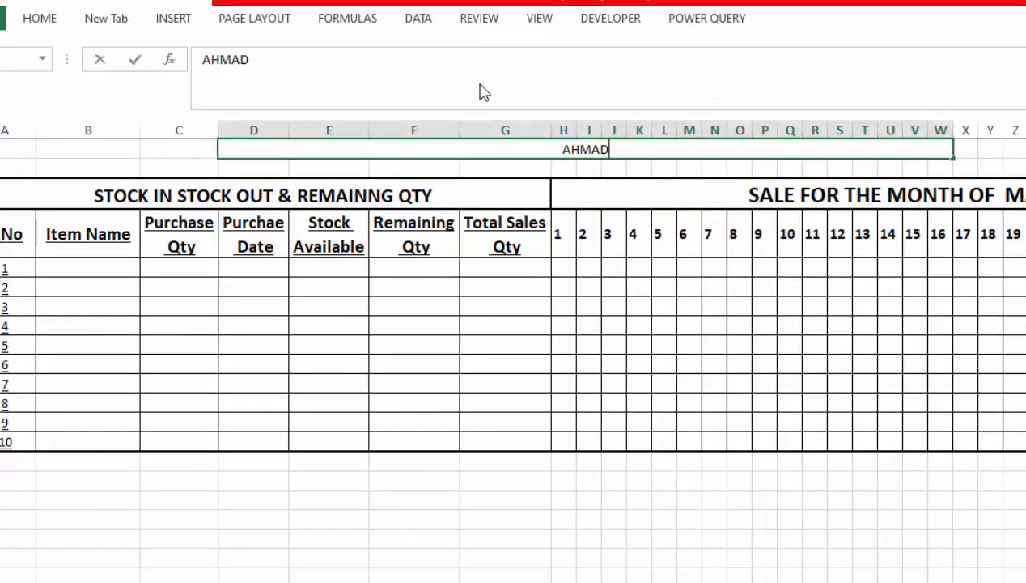
{"action": "type", "text": " GENERAL STORE"}
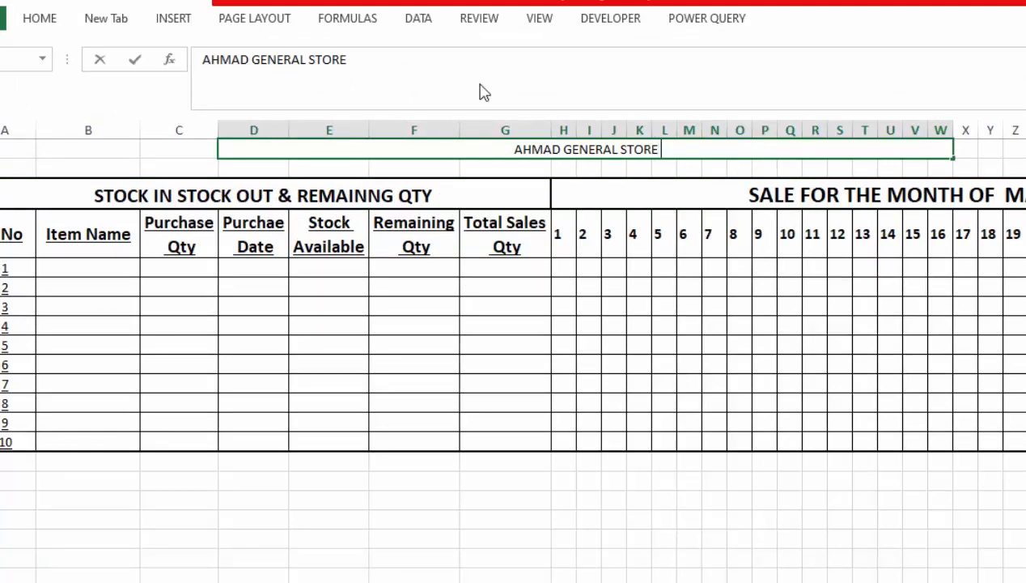
{"action": "key", "text": "alt+Return"}
{"action": "type", "text": "INVENTORY MANAGEME"}
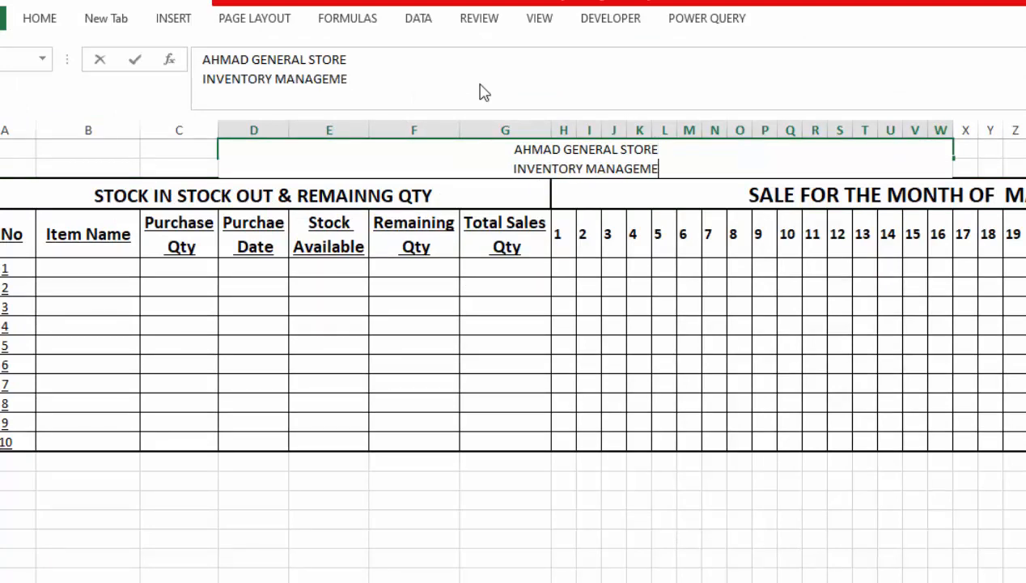
{"action": "type", "text": "NT SYSTEM"}
{"action": "key", "text": "ctrl+Return"}
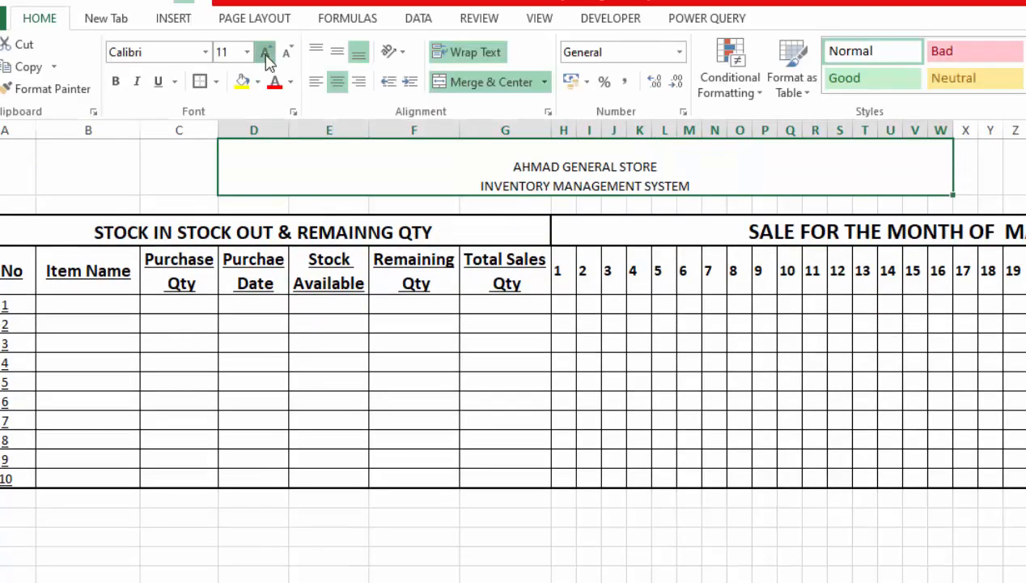
- Set the sheet title to font size 16 and make it bold
{"action": "left_click", "coordinate": [265, 52]}
{"action": "left_click", "coordinate": [265, 53]}
{"action": "left_click", "coordinate": [266, 52]}
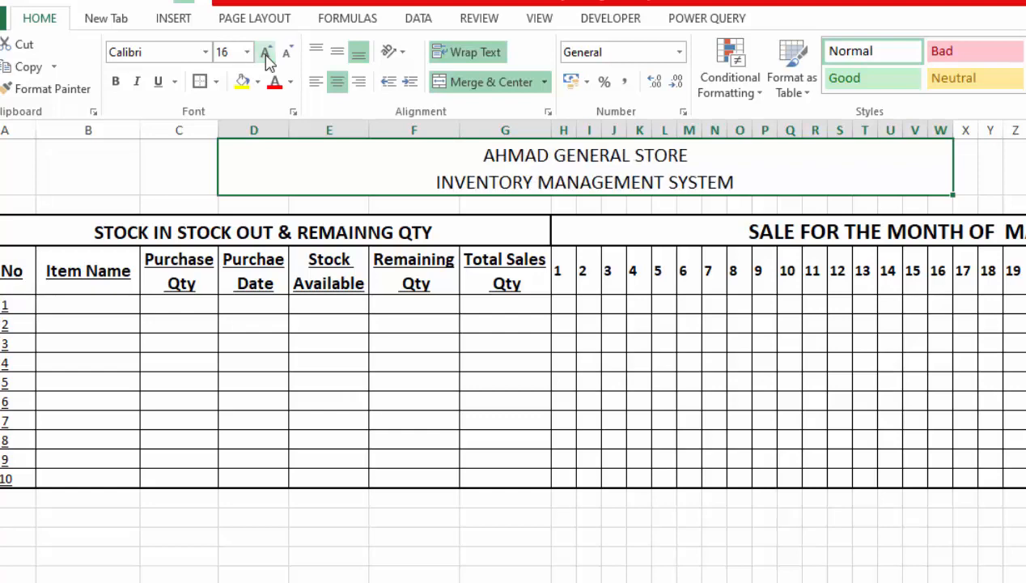
{"action": "left_click", "coordinate": [116, 81]}
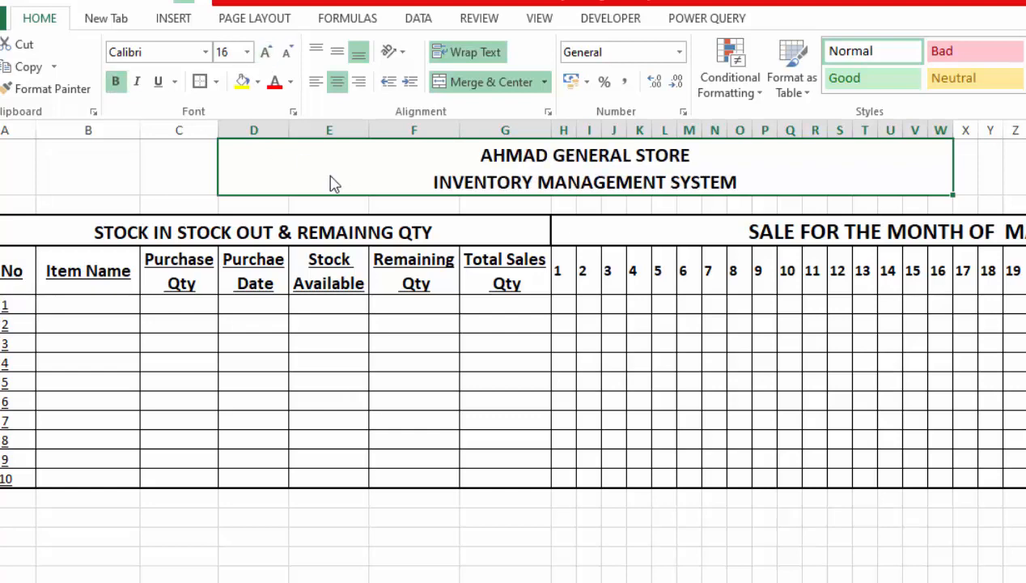
- Re-merge and center the title over a wider range starting at column C, and enlarge its bold text further
{"action": "left_click", "coordinate": [209, 180]}
{"action": "left_click_drag", "start_coordinate": [209, 179], "coordinate": [1022, 184]}
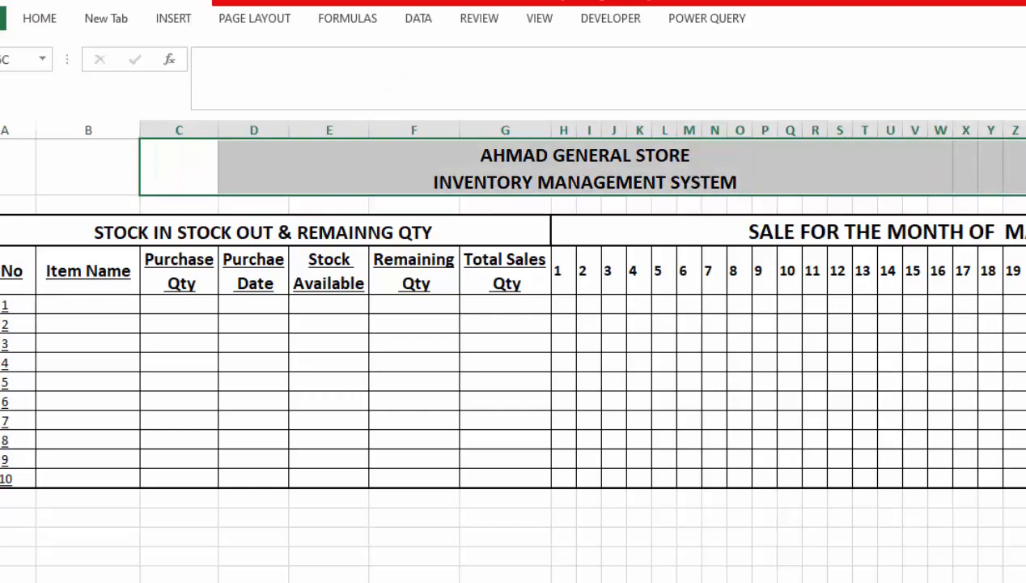
{"action": "left_click", "coordinate": [48, 24]}
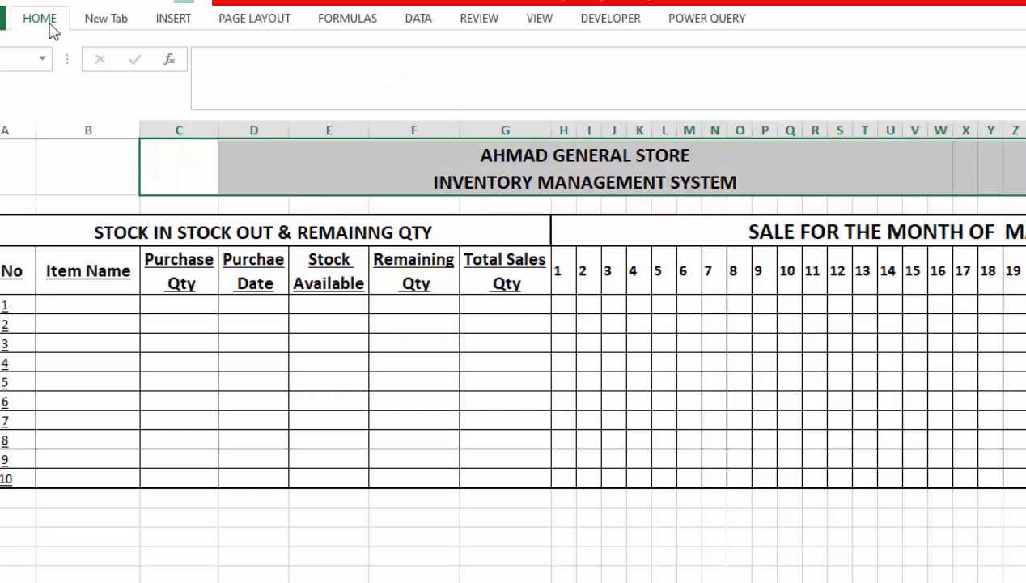
{"action": "left_click", "coordinate": [486, 83]}
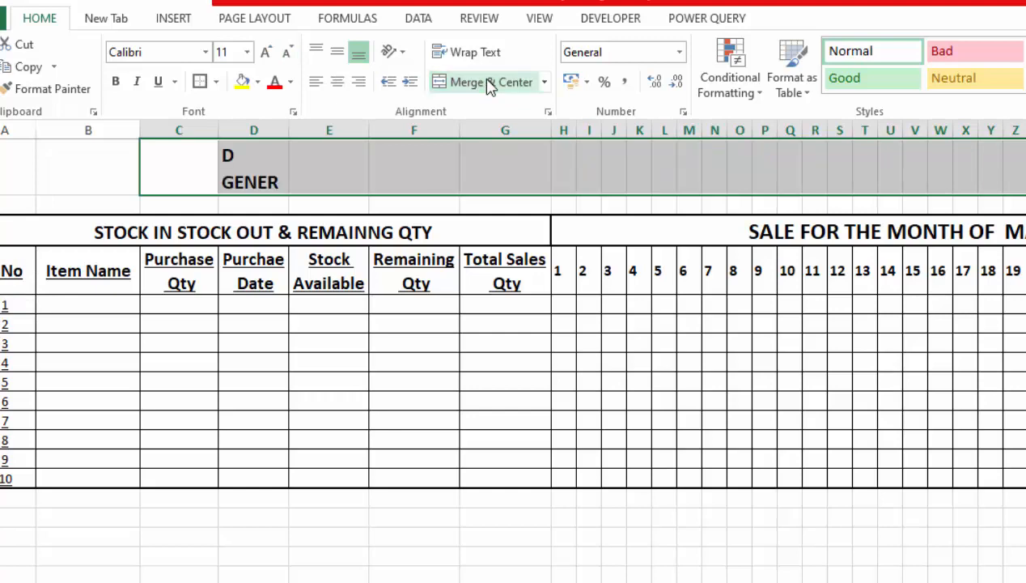
{"action": "left_click", "coordinate": [266, 53]}
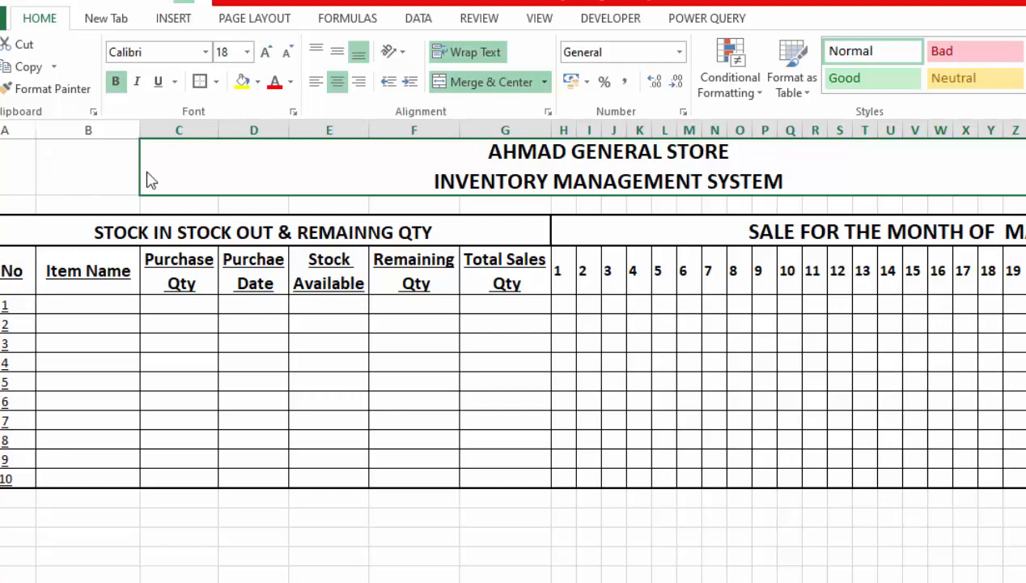
{"action": "left_click", "coordinate": [116, 82]}
{"action": "left_click", "coordinate": [116, 82]}
{"action": "left_click", "coordinate": [264, 54]}
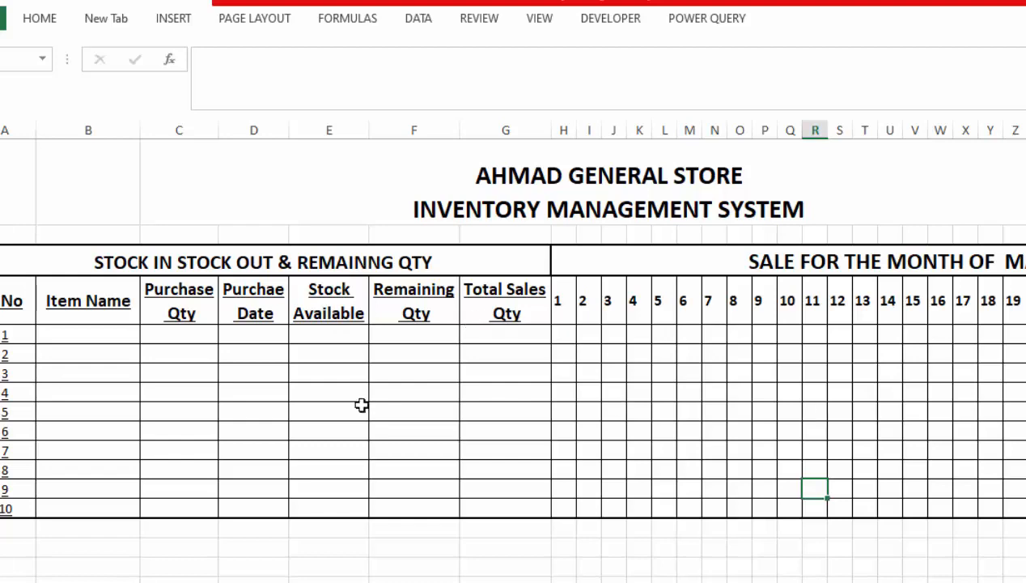
- Enter 1/3/2021 as the first purchase date, fill the dates down through TOOTH BRUSH, and format them like 01-Mar-21
{"action": "left_click", "coordinate": [83, 340]}
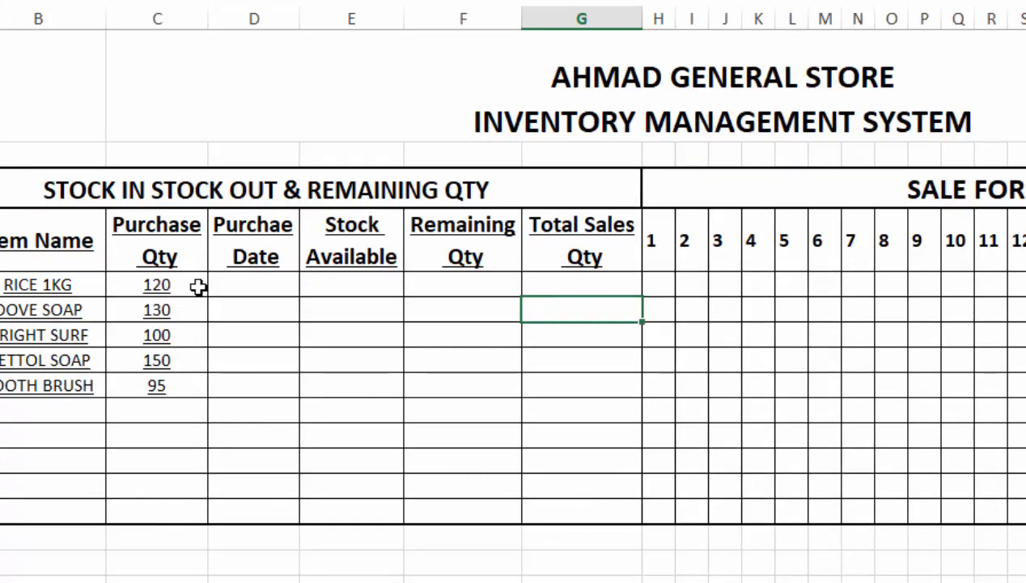
{"action": "left_click", "coordinate": [248, 287]}
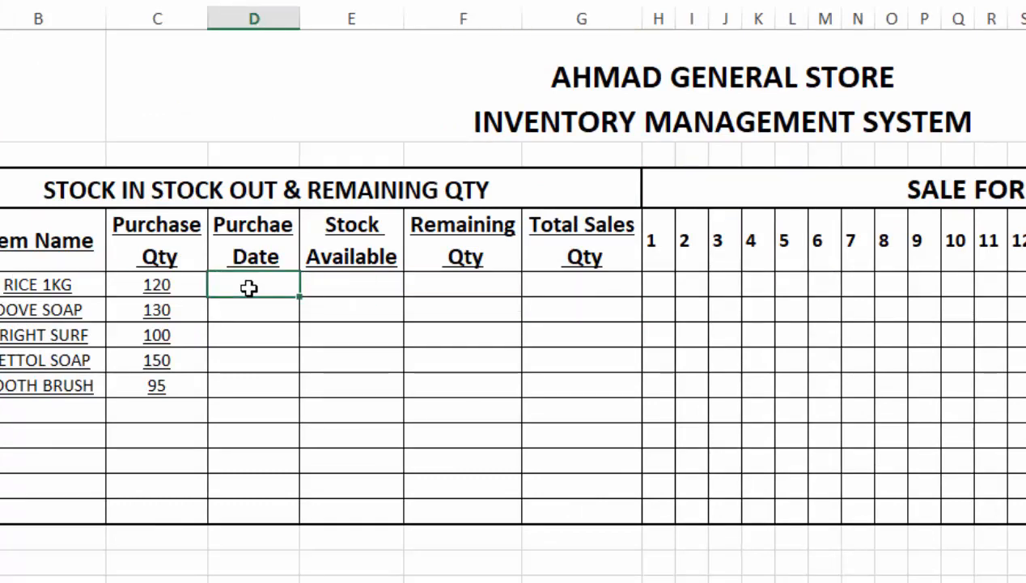
{"action": "type", "text": "1/3/2021"}
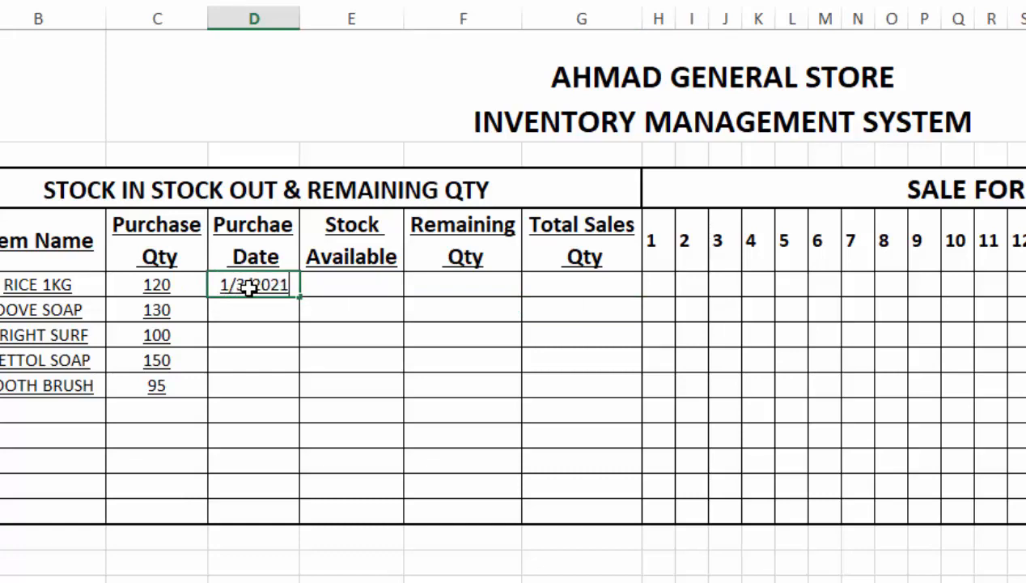
{"action": "key", "text": "Return"}
{"action": "left_click", "coordinate": [247, 287]}
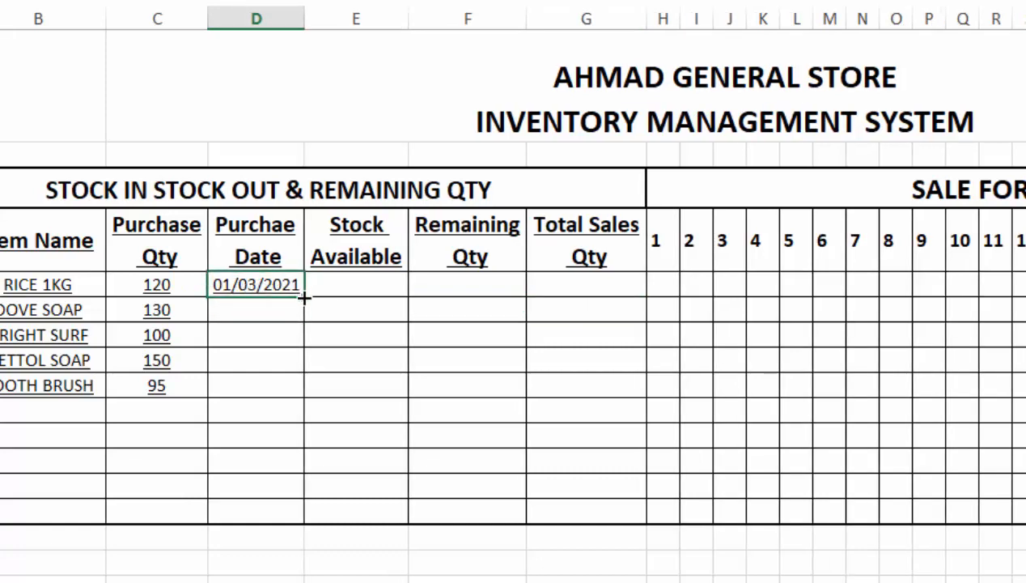
{"action": "left_click_drag", "start_coordinate": [303, 297], "coordinate": [295, 388]}
{"action": "key", "text": "ctrl+shift+3"}
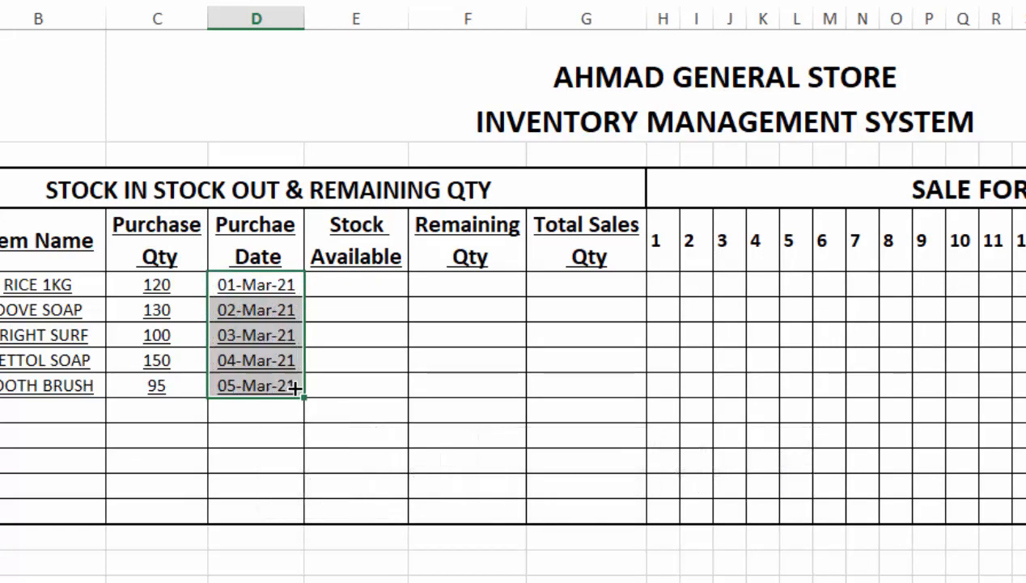
- Enter =C5 as the Stock Available formula for RICE 1KG and fill it down through row 14
{"action": "left_click", "coordinate": [350, 285]}
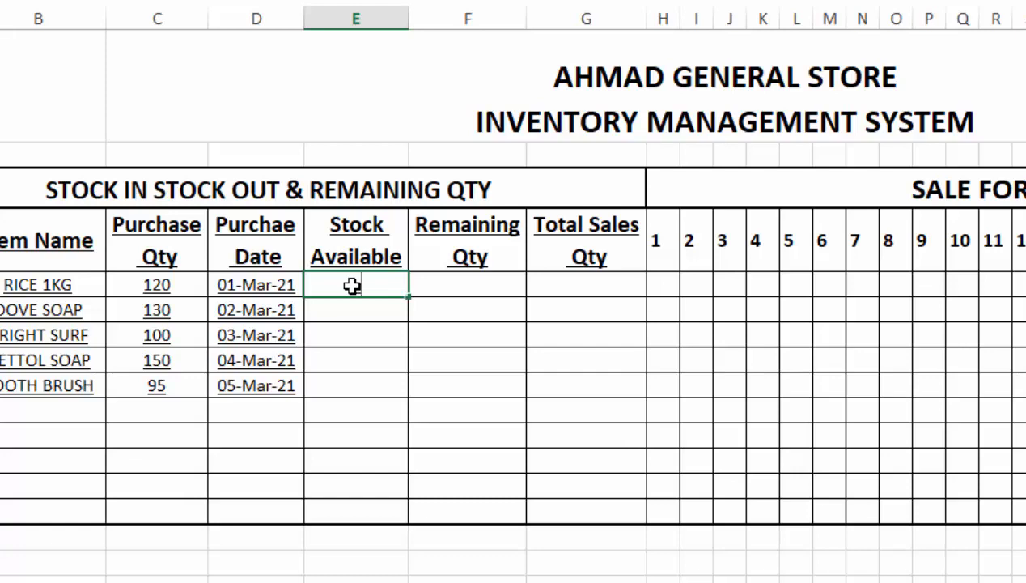
{"action": "type", "text": "="}
{"action": "left_click", "coordinate": [185, 285]}
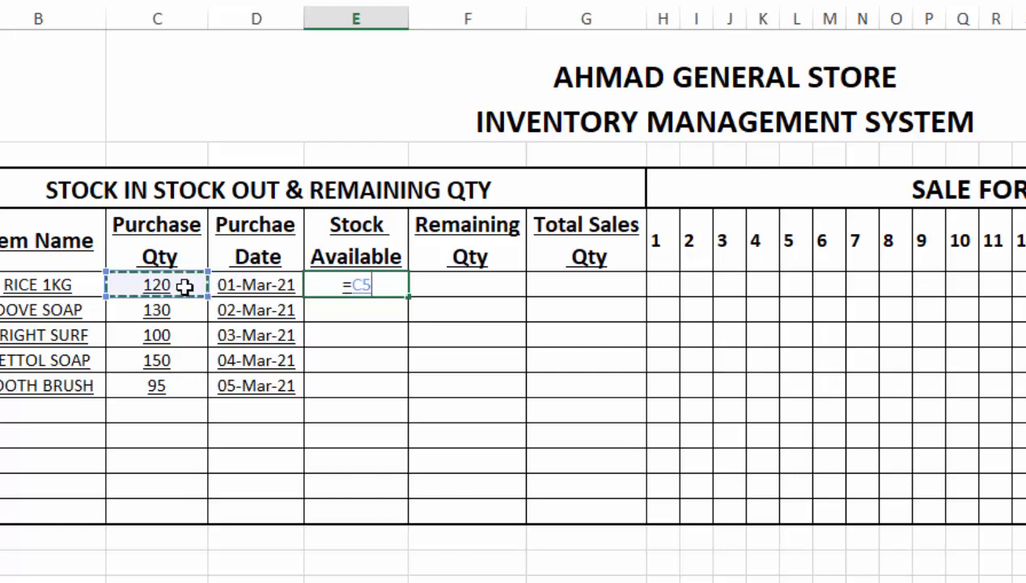
{"action": "key", "text": "Return"}
{"action": "left_click", "coordinate": [378, 285]}
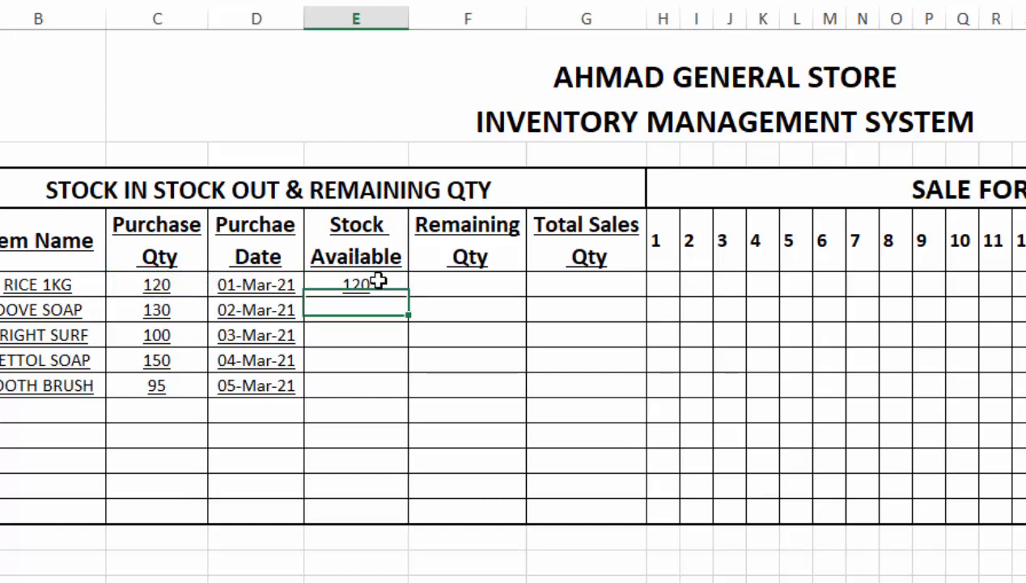
{"action": "double_click", "coordinate": [410, 298]}
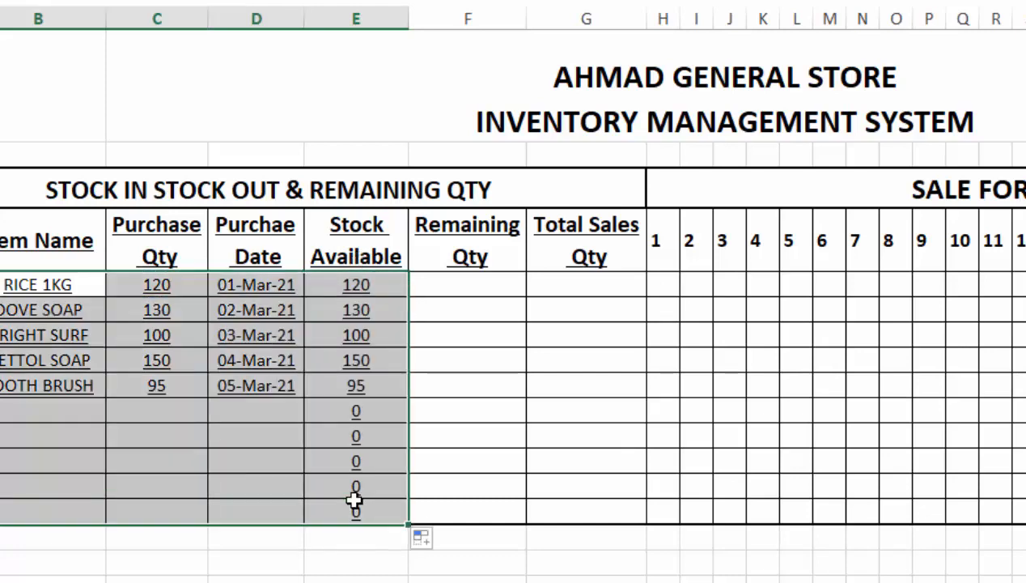
{"action": "left_click", "coordinate": [356, 504]}
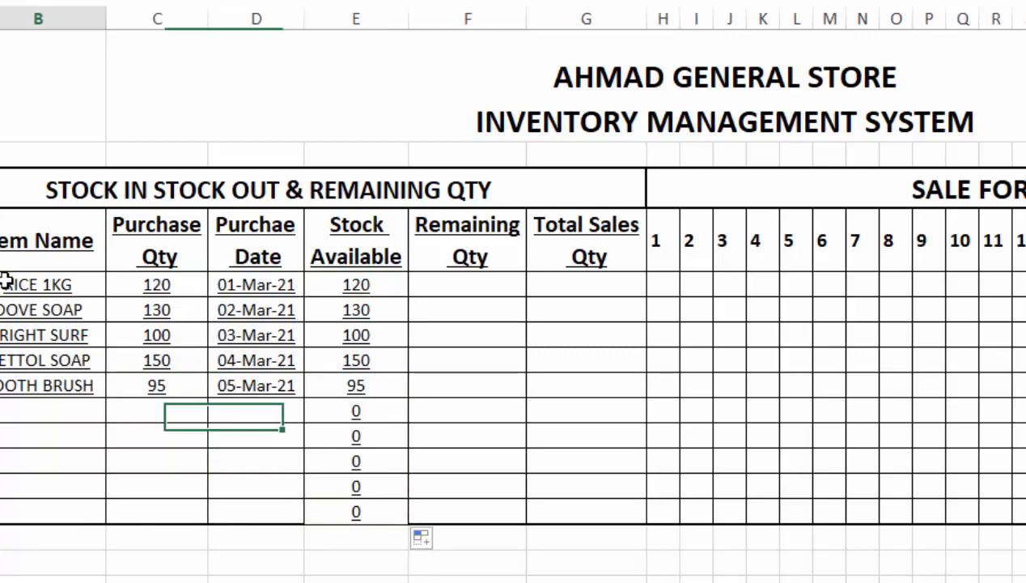
- Remove the underline from the item rows, covering Item Name through Total Sales Qty
{"action": "left_click_drag", "start_coordinate": [6, 280], "coordinate": [624, 512]}
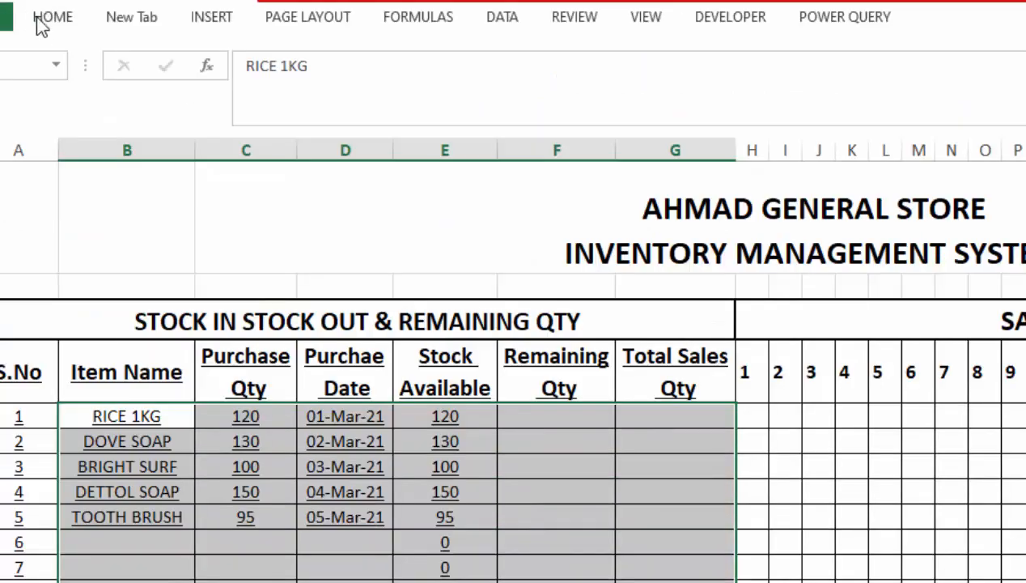
{"action": "left_click", "coordinate": [42, 22]}
{"action": "left_click", "coordinate": [194, 91]}
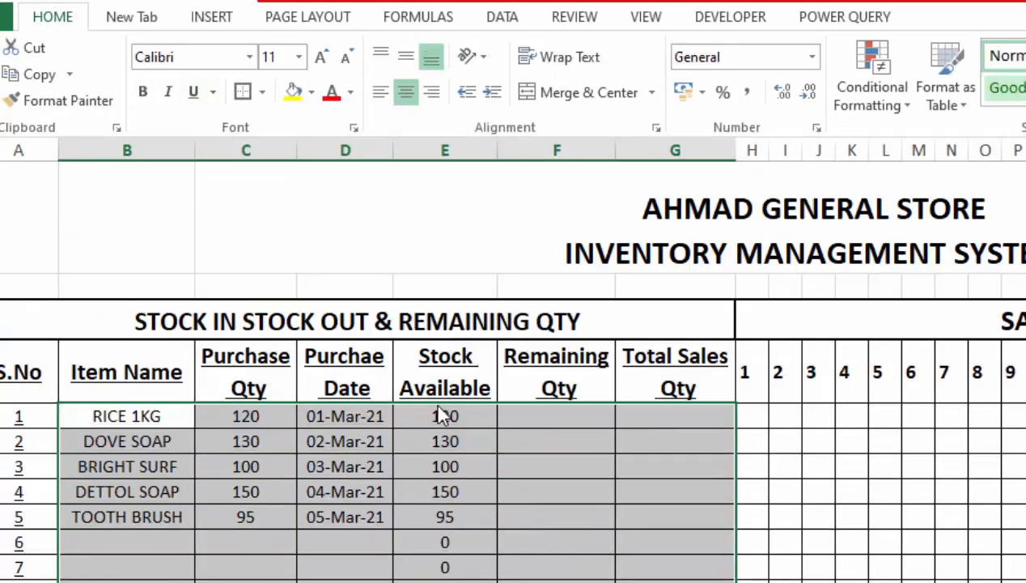
{"action": "left_click", "coordinate": [583, 417]}
{"action": "left_click", "coordinate": [580, 412]}
{"action": "left_click", "coordinate": [660, 409]}
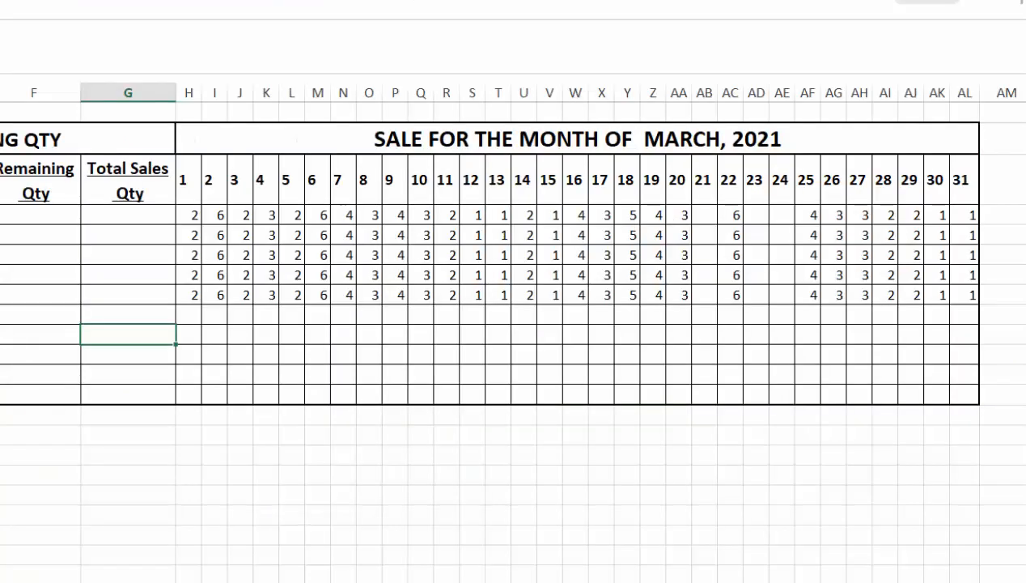
- Enter =SUM(H5:AL5) as the Total Sales Qty for RICE 1KG and fill it down through row 14
{"action": "scroll", "coordinate": [733, 323], "scroll_direction": "up", "scroll_amount": 1}
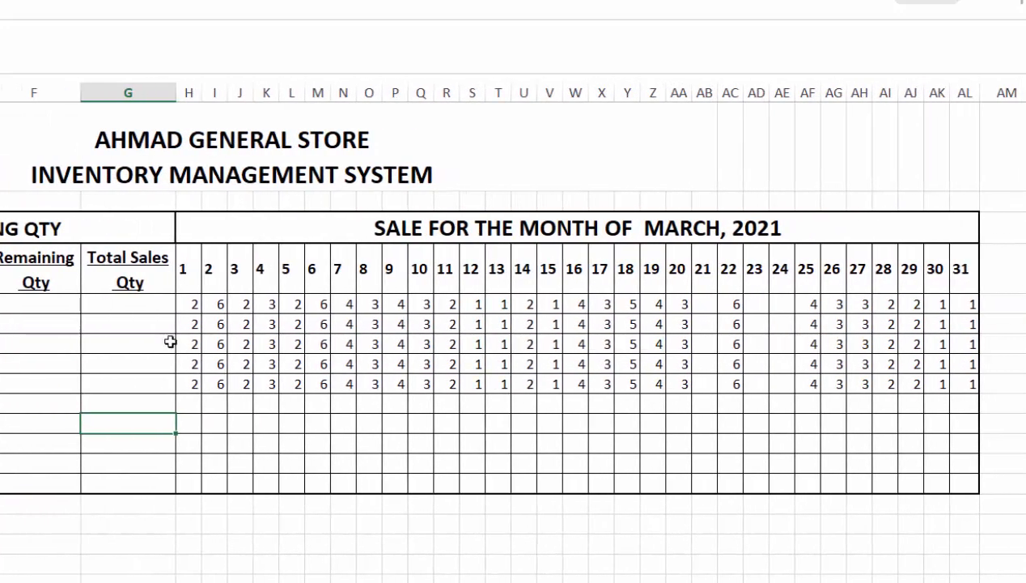
{"action": "left_click", "coordinate": [140, 306]}
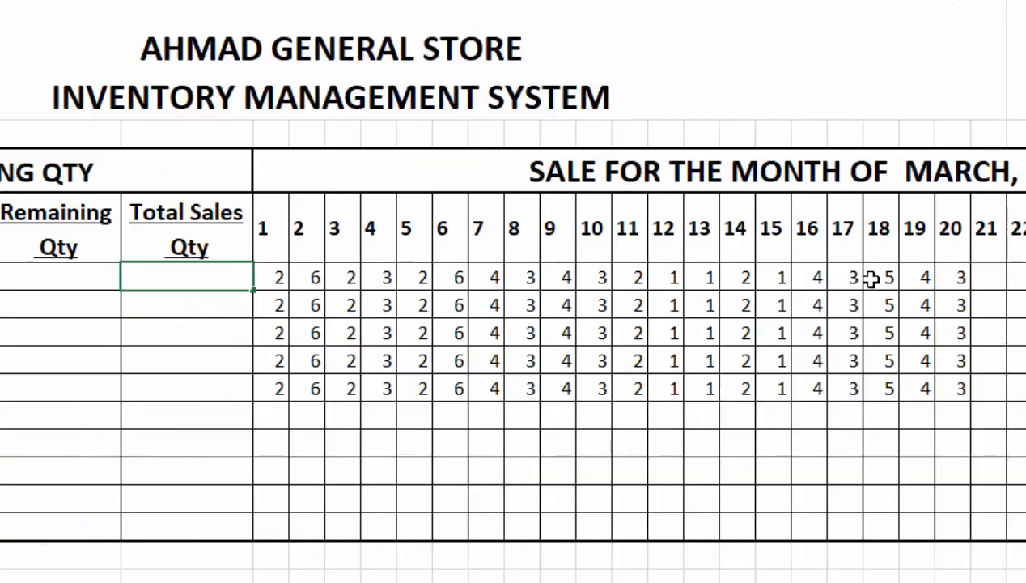
{"action": "key", "text": "Escape"}
{"action": "left_click", "coordinate": [570, 548]}
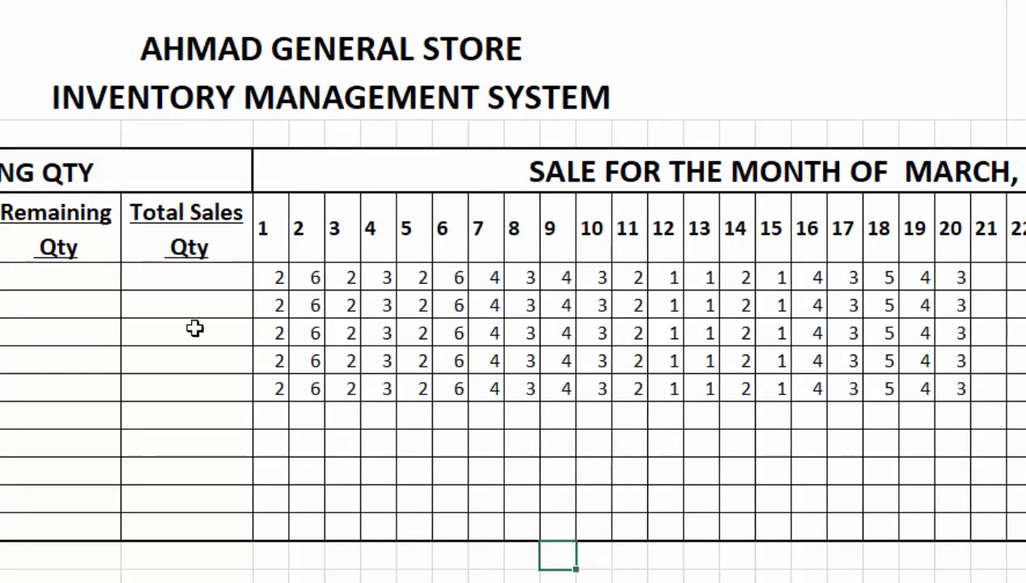
{"action": "left_click", "coordinate": [182, 278]}
{"action": "type", "text": "=SUM("}
{"action": "left_click_drag", "start_coordinate": [4, 278], "coordinate": [61, 278]}
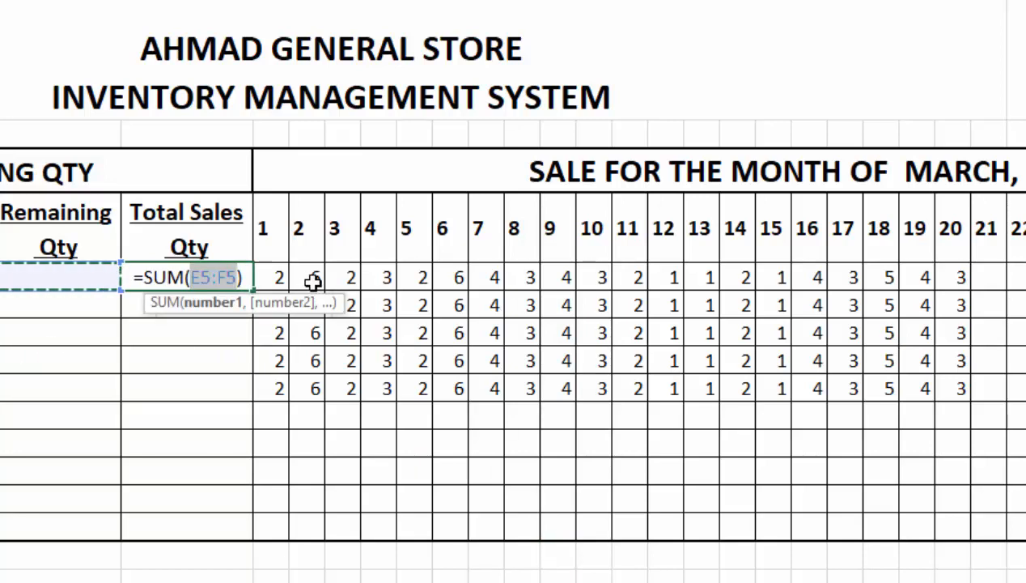
{"action": "left_click_drag", "start_coordinate": [279, 278], "coordinate": [1025, 278]}
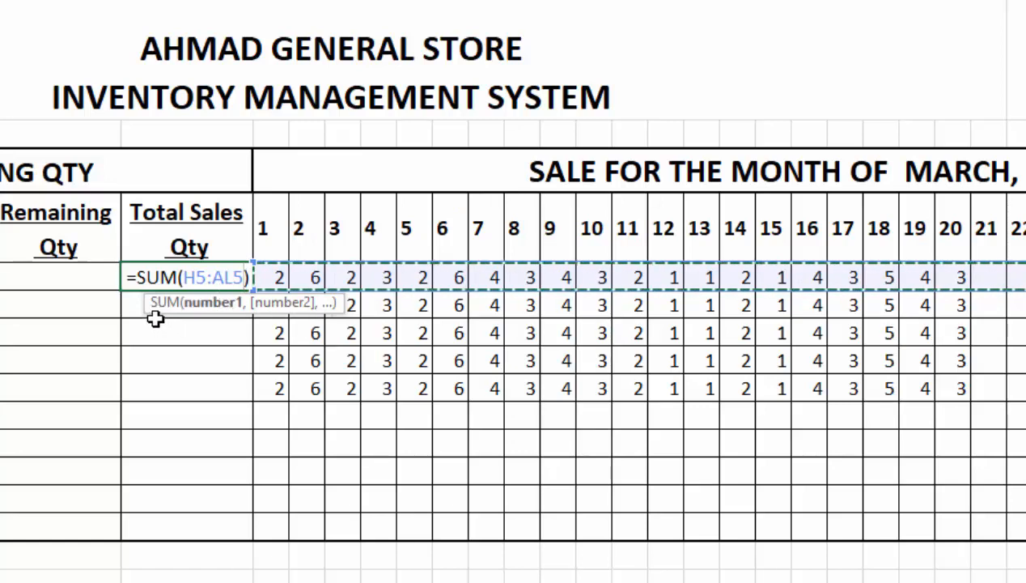
{"action": "key", "text": "Return"}
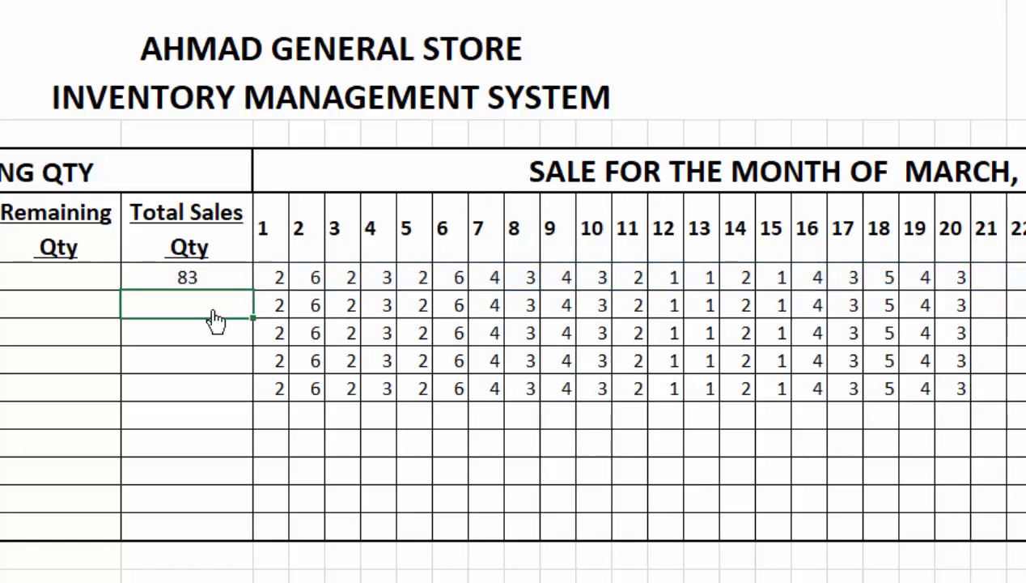
{"action": "left_click", "coordinate": [220, 281]}
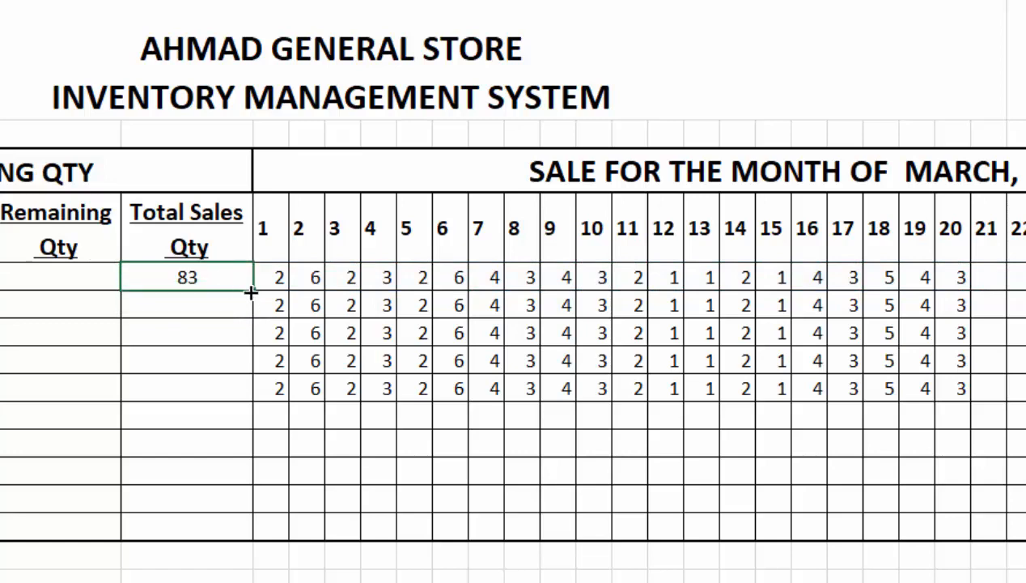
{"action": "double_click", "coordinate": [251, 292]}
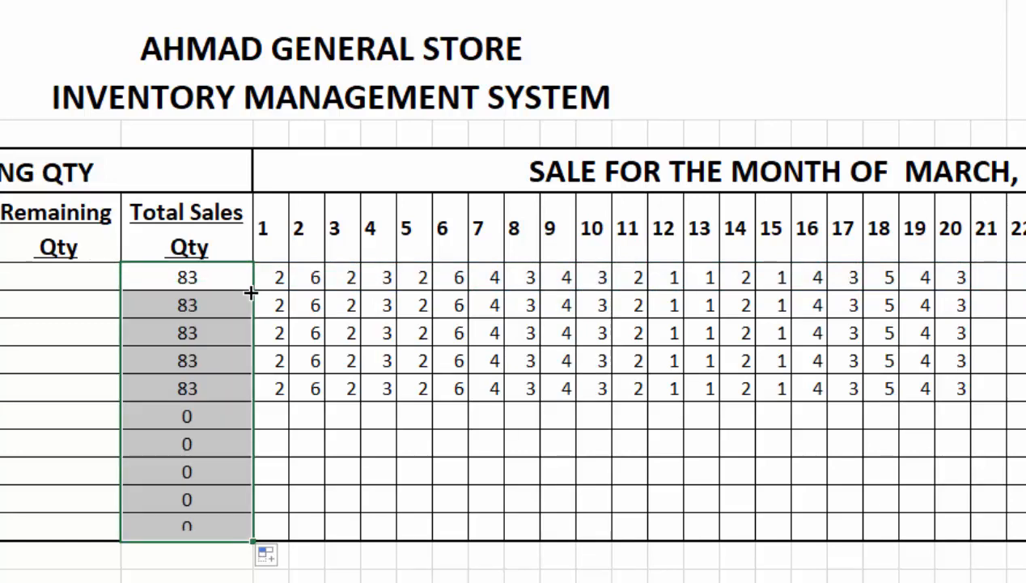
- Enter =E5-G5 as the Remaining Qty for RICE 1KG and fill it down through row 14
{"action": "left_click", "coordinate": [84, 280]}
{"action": "type", "text": "="}
{"action": "left_click", "coordinate": [212, 284]}
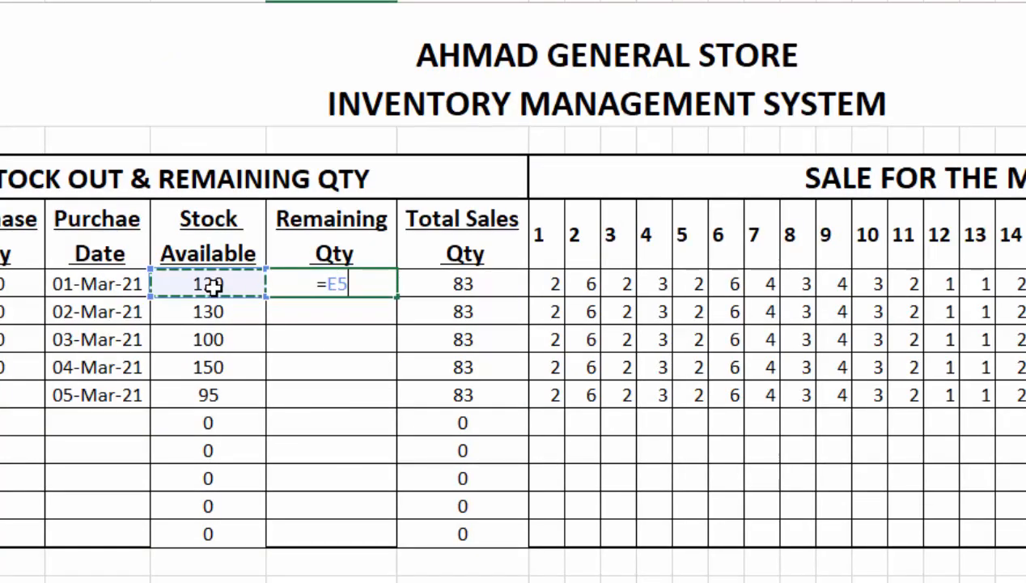
{"action": "type", "text": "-"}
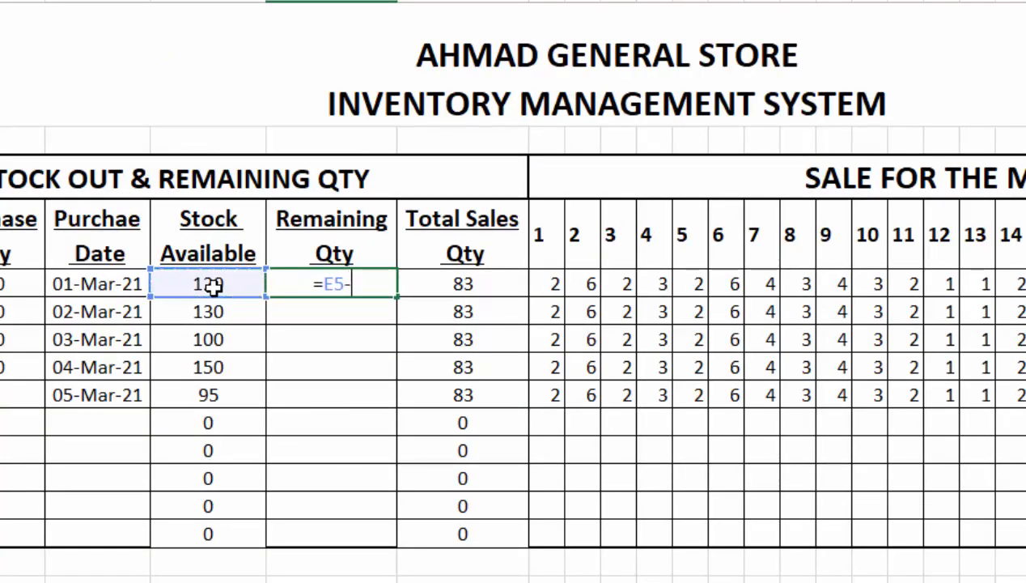
{"action": "left_click", "coordinate": [463, 284]}
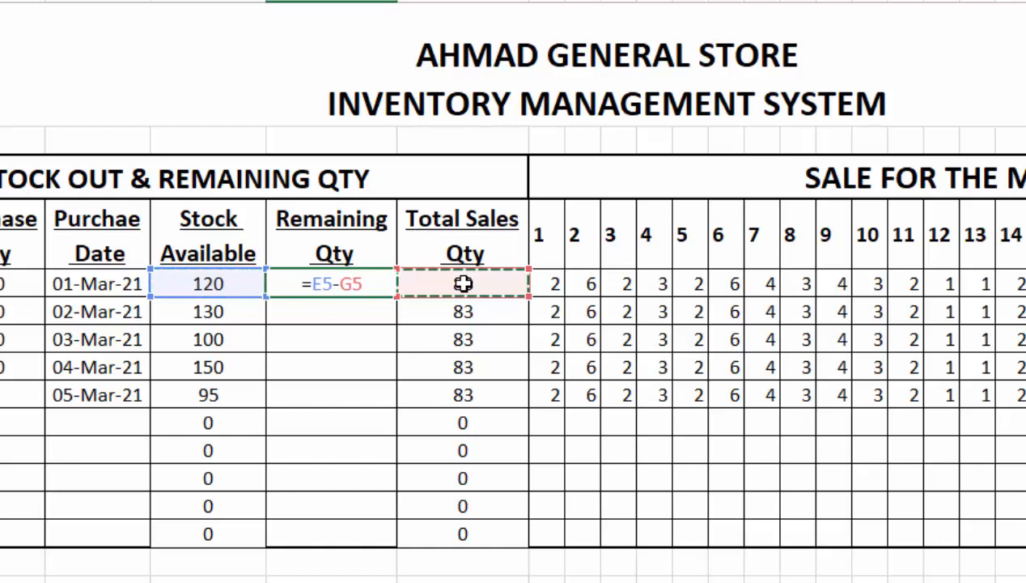
{"action": "key", "text": "Return"}
{"action": "left_click", "coordinate": [350, 283]}
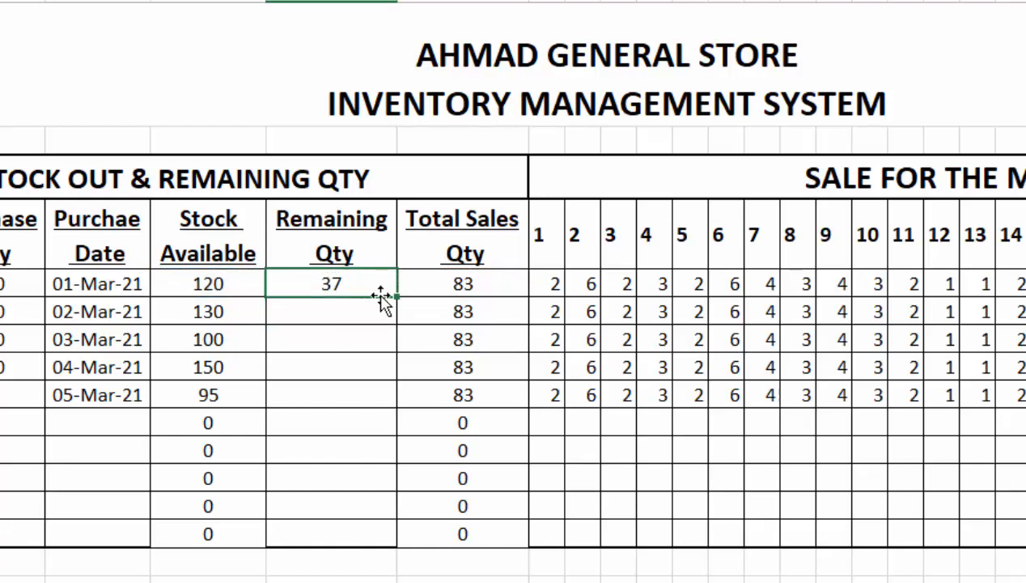
{"action": "double_click", "coordinate": [399, 298]}
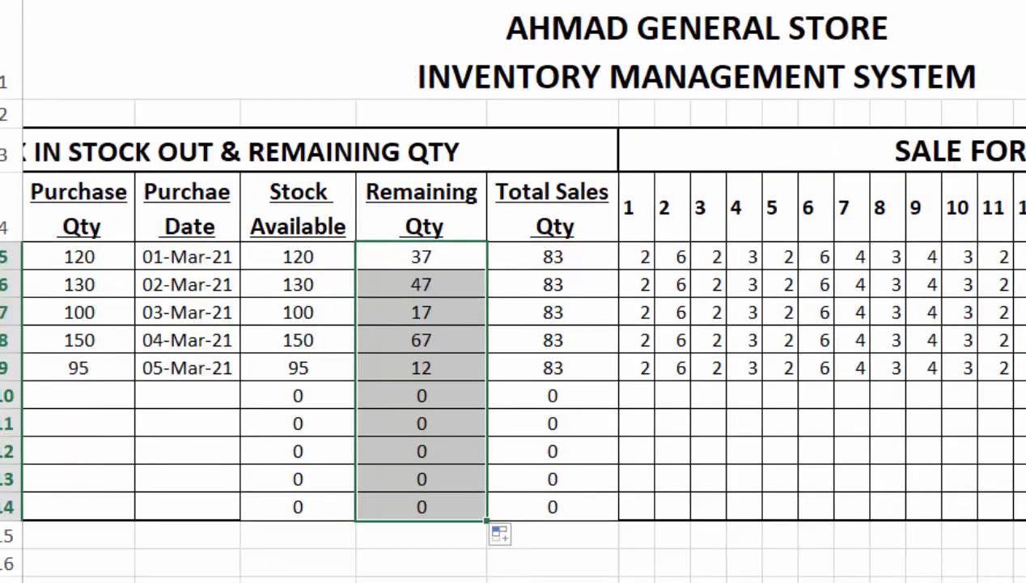
- Clear the serial number from the table's last row, row 14
{"action": "left_click", "coordinate": [69, 460]}
{"action": "key", "text": "Delete"}
{"action": "left_click", "coordinate": [267, 527]}
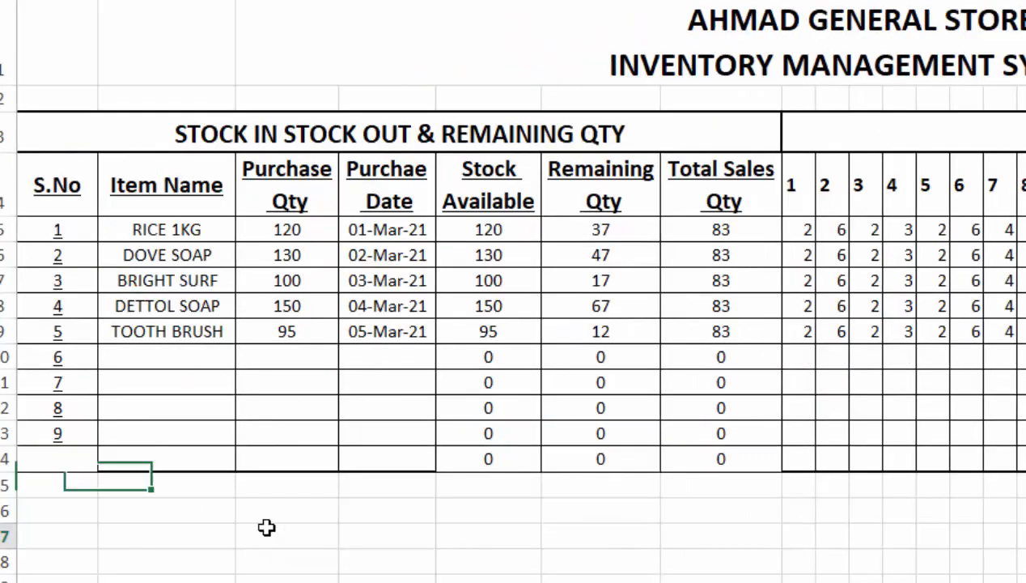
- Merge and center the S.No and Item Name cells of row 14 and enter TOTAL
{"action": "left_click_drag", "start_coordinate": [92, 455], "coordinate": [162, 459]}
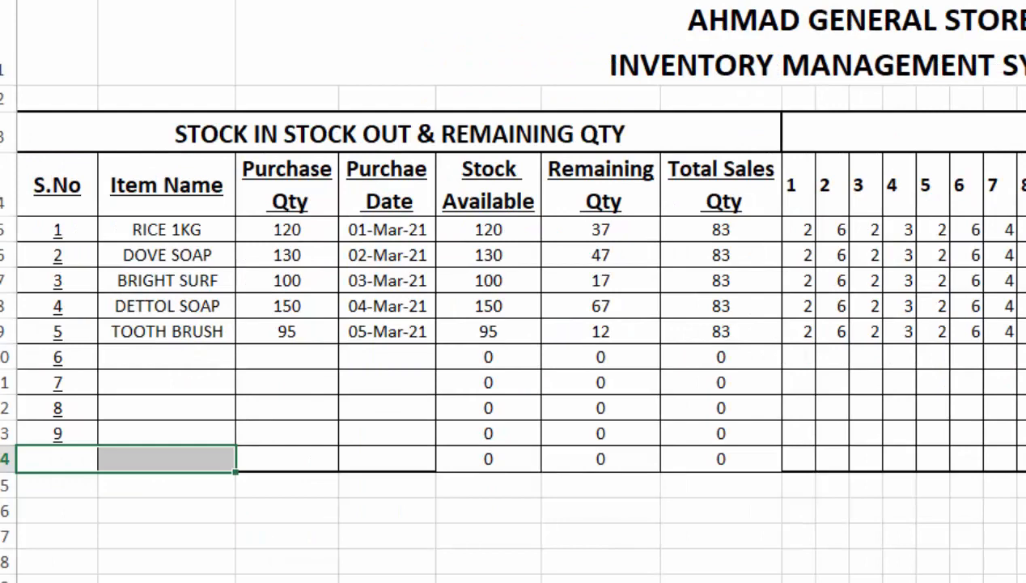
{"action": "key", "text": "alt+h"}
{"action": "type", "text": "mc"}
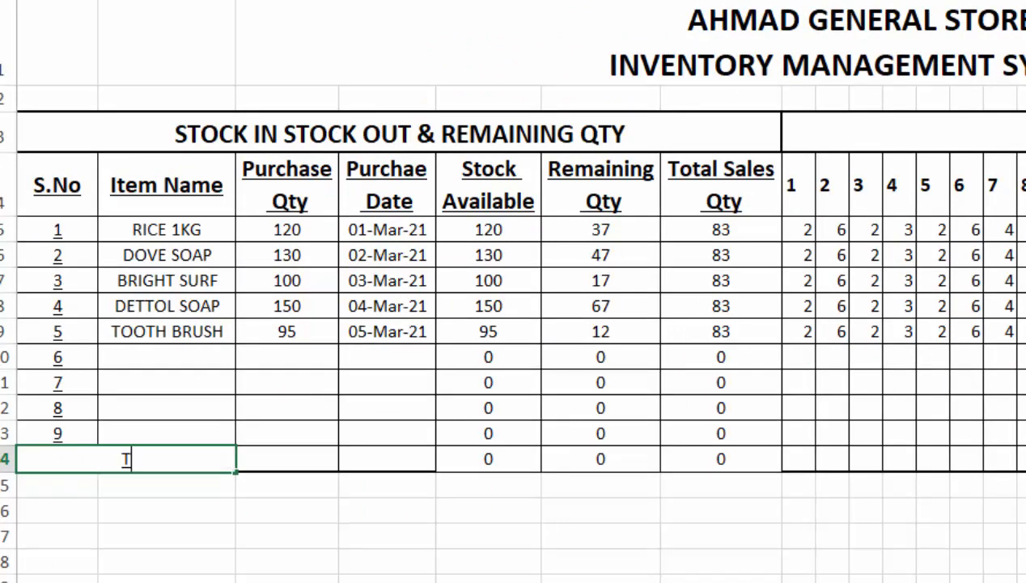
{"action": "type", "text": "Total"}
{"action": "key", "text": "Tab"}
{"action": "left_click", "coordinate": [128, 468]}
{"action": "type", "text": "TOTAL"}
- AutoSum C5:C13 in the Purchase Qty cell of the TOTAL row
{"action": "left_click", "coordinate": [273, 476]}
{"action": "key", "text": "alt+equal"}
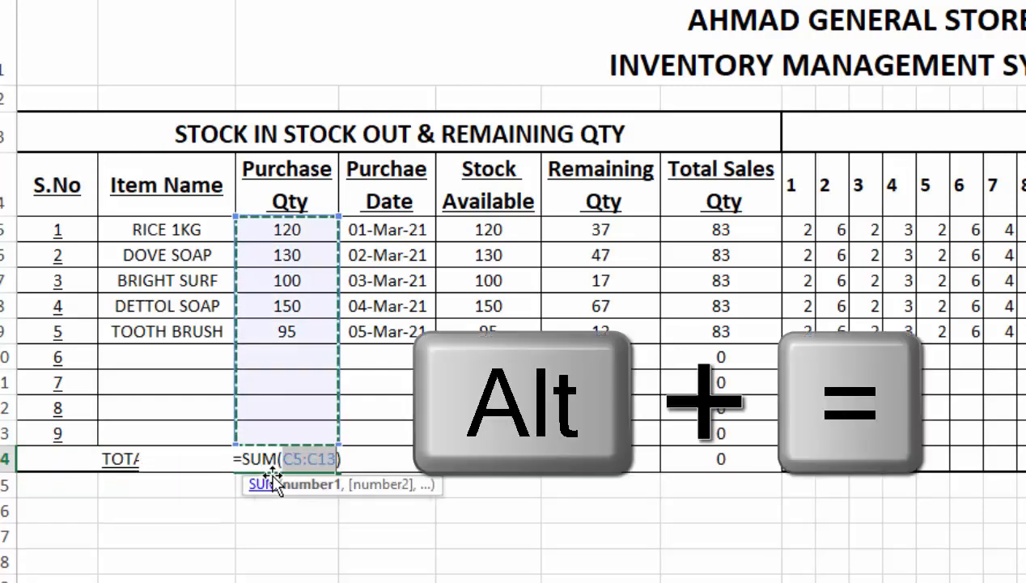
{"action": "key", "text": "Return"}
{"action": "left_click", "coordinate": [302, 464]}
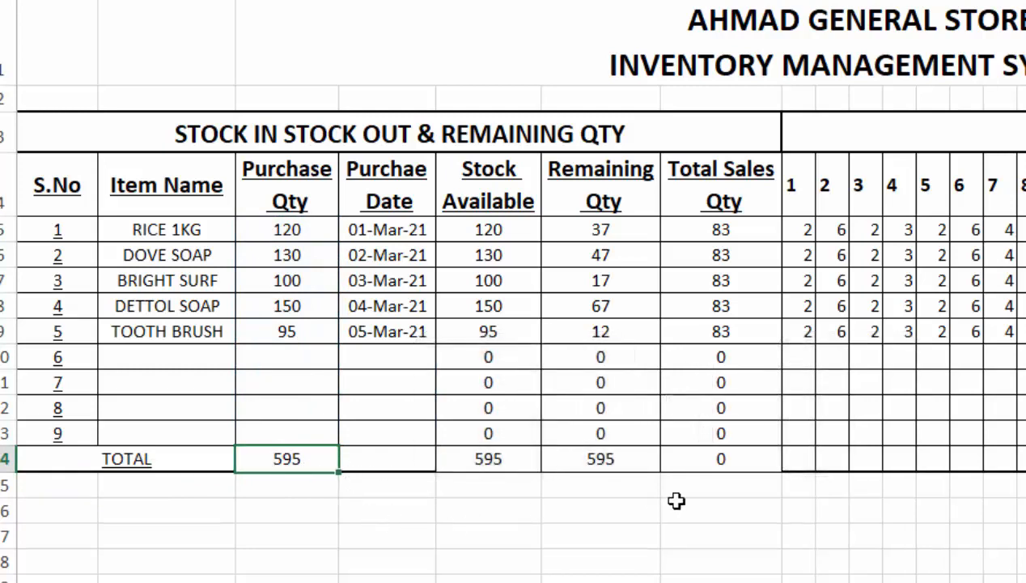
- Fill the Stock Available total across the TOTAL row through Remaining Qty, Total Sales Qty and the daily sales columns up to day 31
{"action": "left_click", "coordinate": [515, 467]}
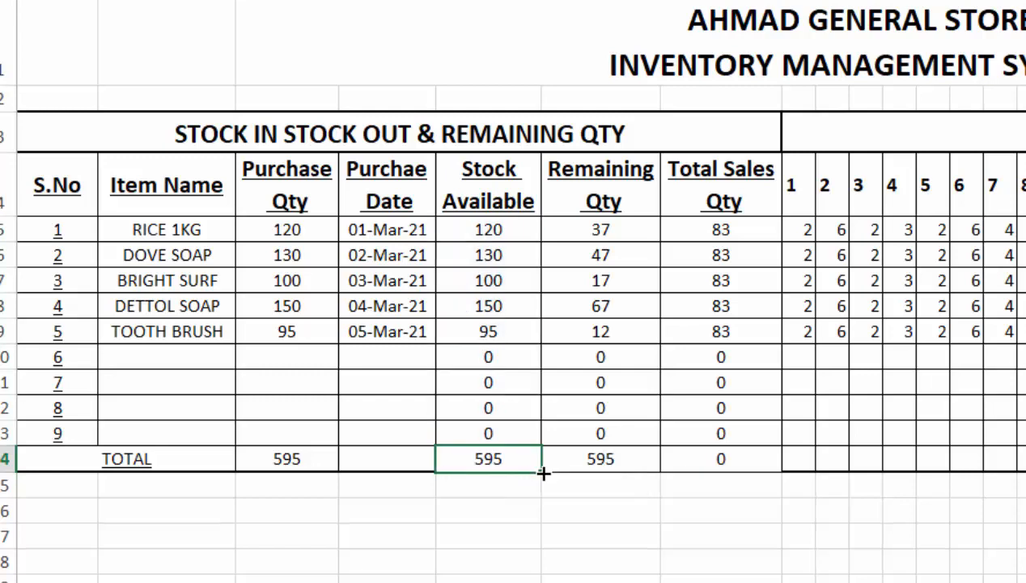
{"action": "left_click_drag", "start_coordinate": [543, 473], "coordinate": [1025, 461]}
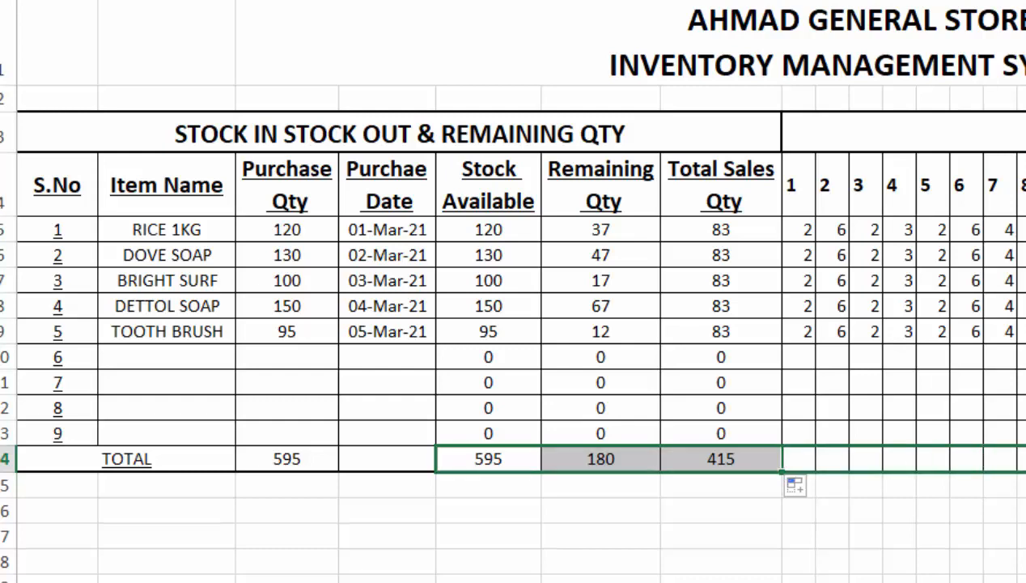
{"action": "left_click_drag", "start_coordinate": [1025, 462], "coordinate": [1016, 459]}
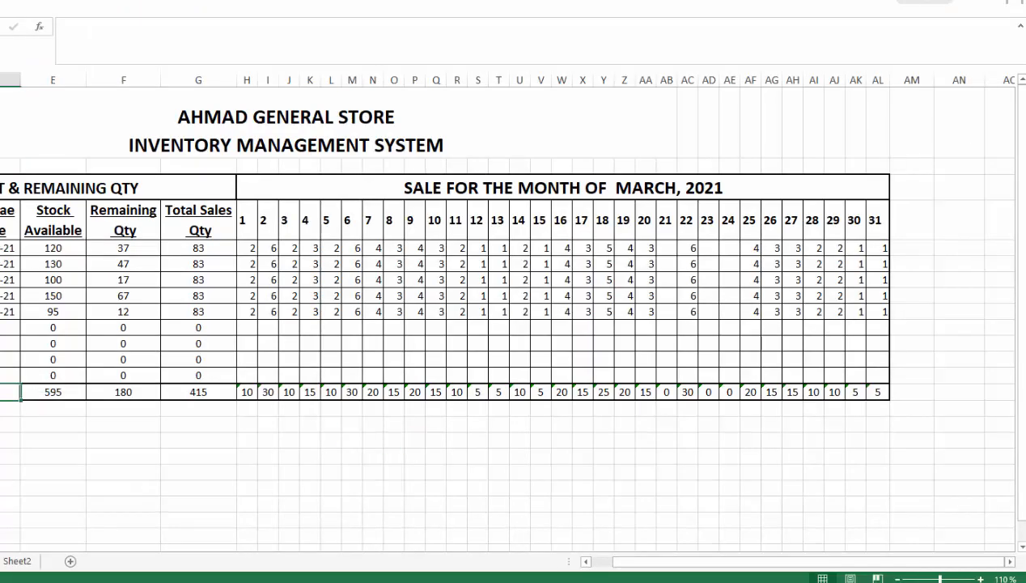
{"action": "left_click_drag", "start_coordinate": [13, 390], "coordinate": [1, 391]}
{"action": "left_click", "coordinate": [170, 438]}
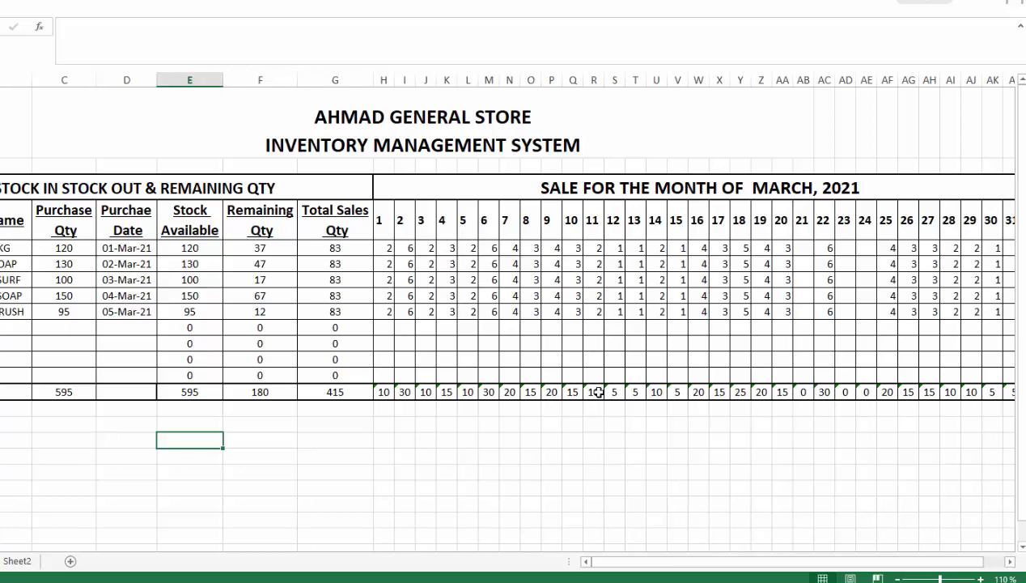
- Start a Between highlight rule on the daily sales cells H5:AL13 with limits 4 and 10
{"action": "left_click_drag", "start_coordinate": [385, 248], "coordinate": [866, 370]}
{"action": "left_click", "coordinate": [353, 2]}
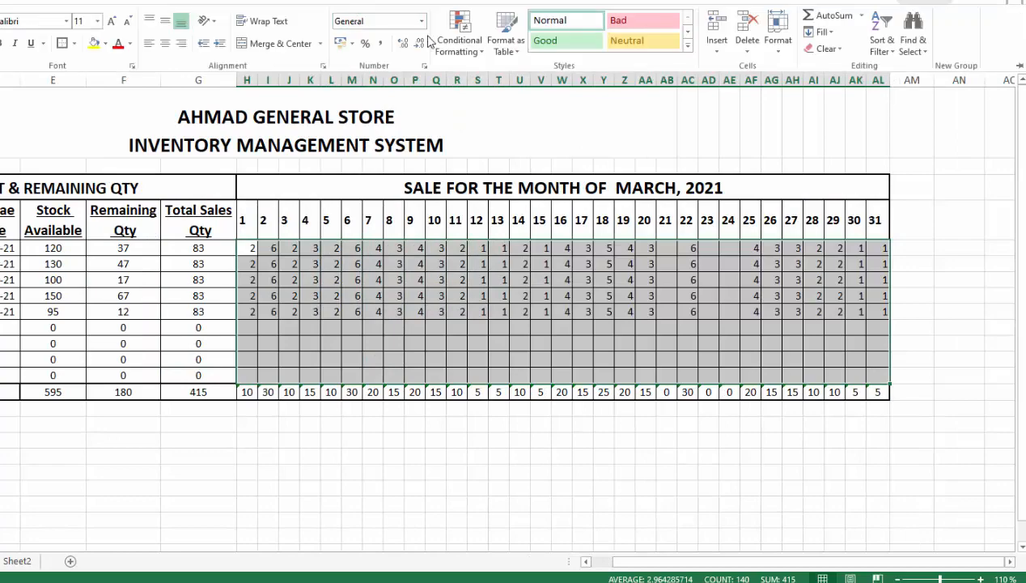
{"action": "left_click", "coordinate": [457, 37]}
{"action": "mouse_move", "coordinate": [505, 74]}
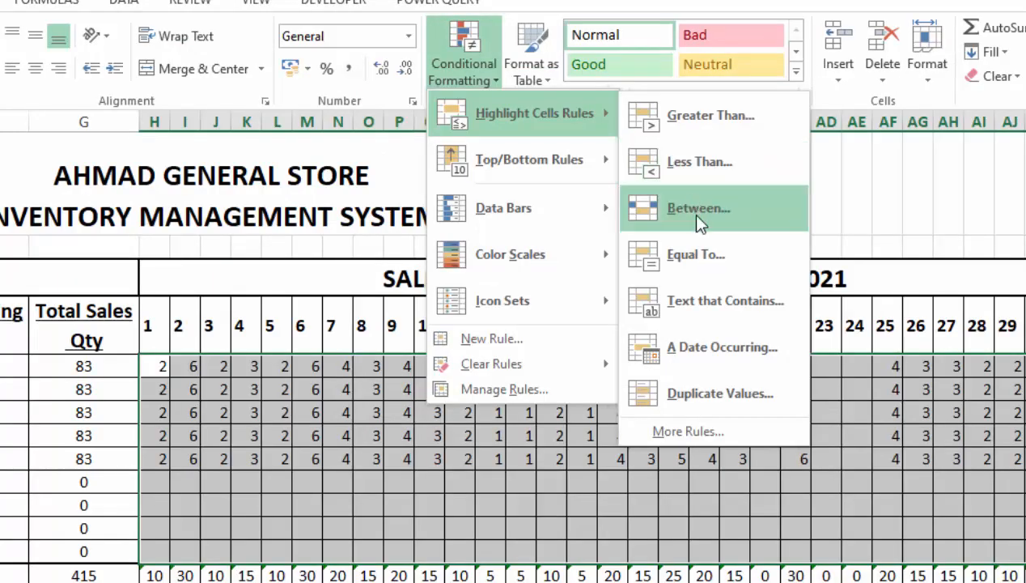
{"action": "left_click", "coordinate": [696, 220]}
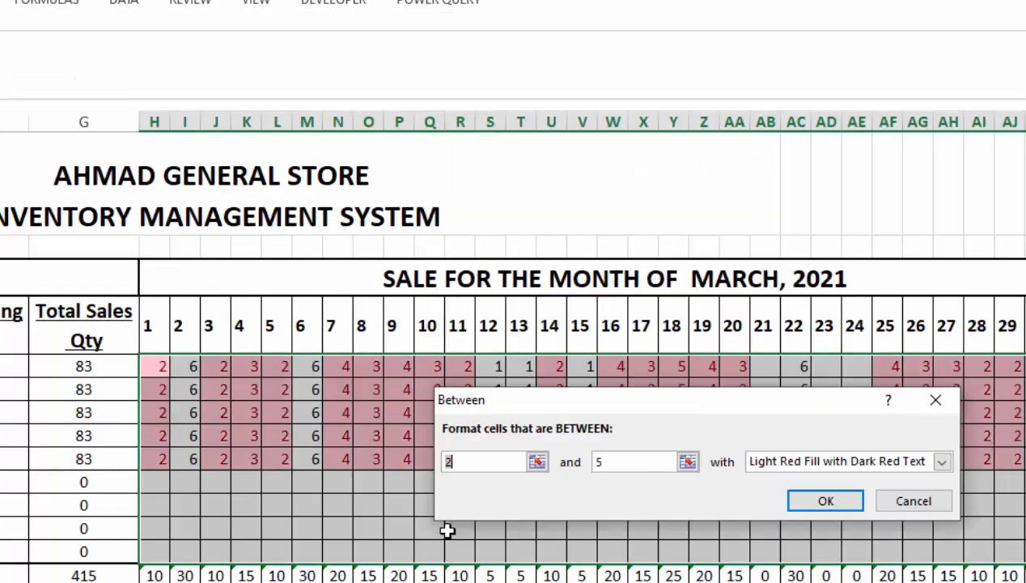
{"action": "type", "text": "3"}
{"action": "double_click", "coordinate": [634, 457]}
{"action": "key", "text": "BackSpace"}
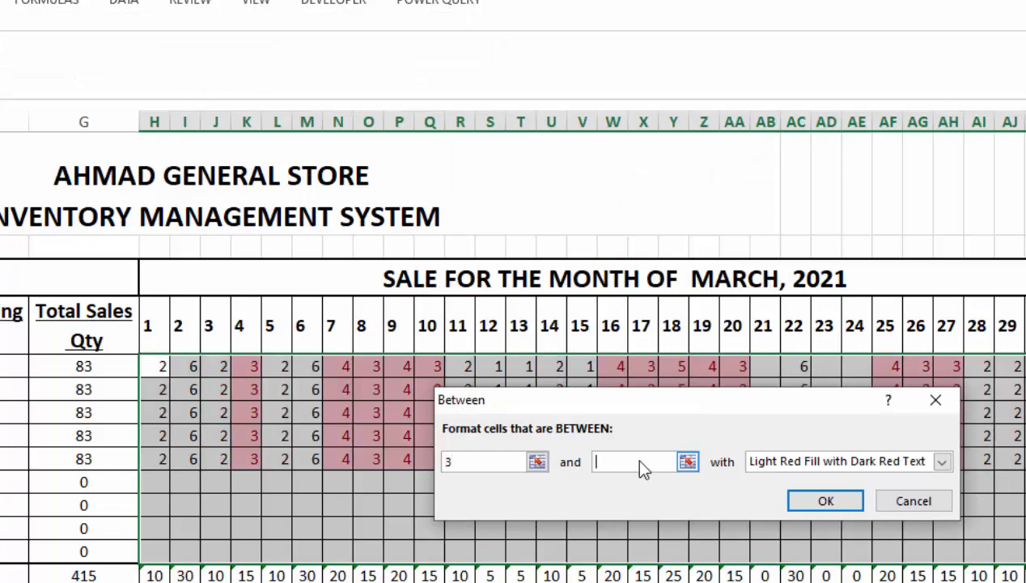
{"action": "type", "text": "10"}
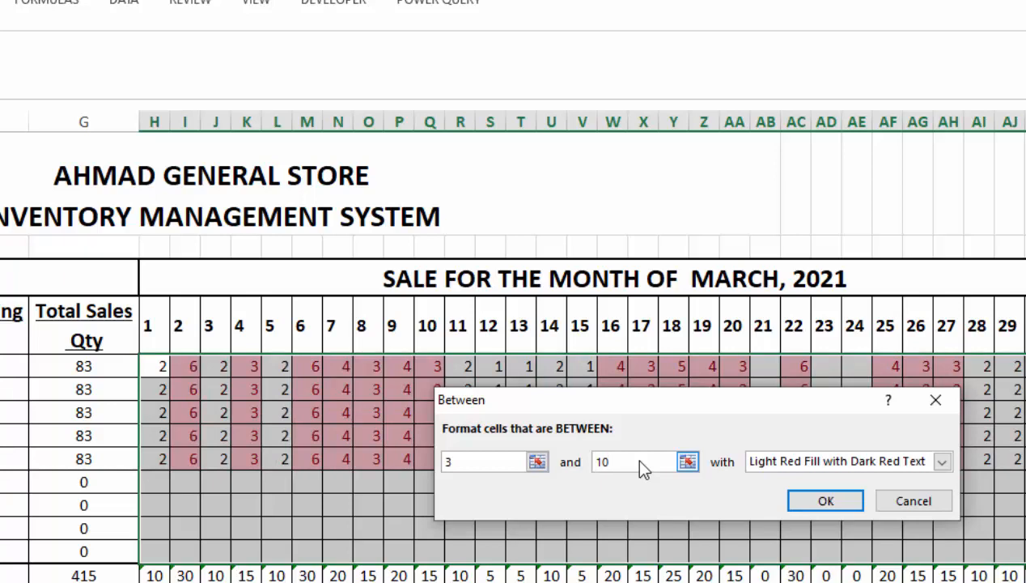
{"action": "double_click", "coordinate": [455, 463]}
{"action": "type", "text": "4"}
- Give the 4 to 10 rule a custom format with a green fill and apply it
{"action": "left_click", "coordinate": [942, 461]}
{"action": "left_click", "coordinate": [801, 560]}
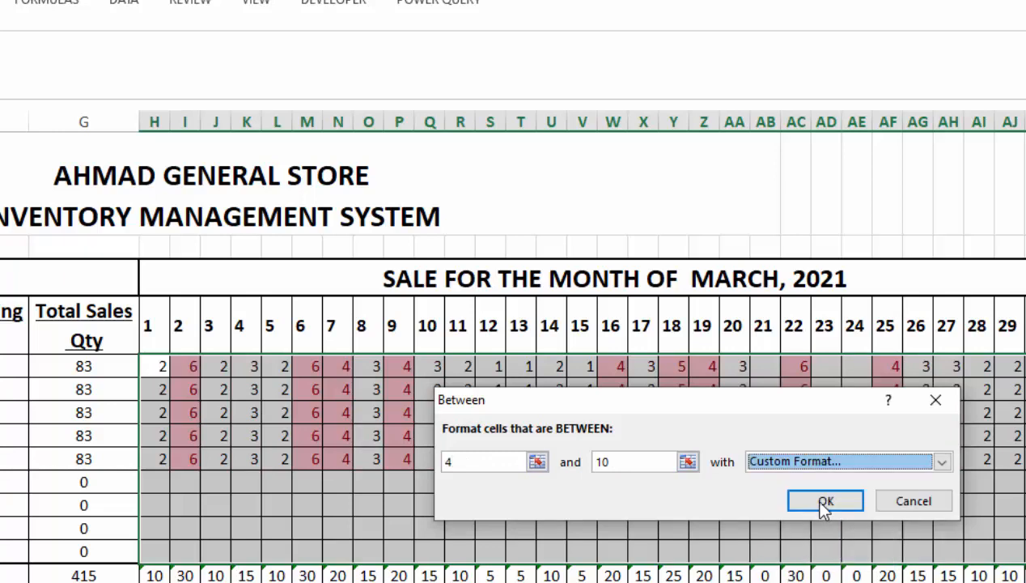
{"action": "left_click", "coordinate": [632, 199]}
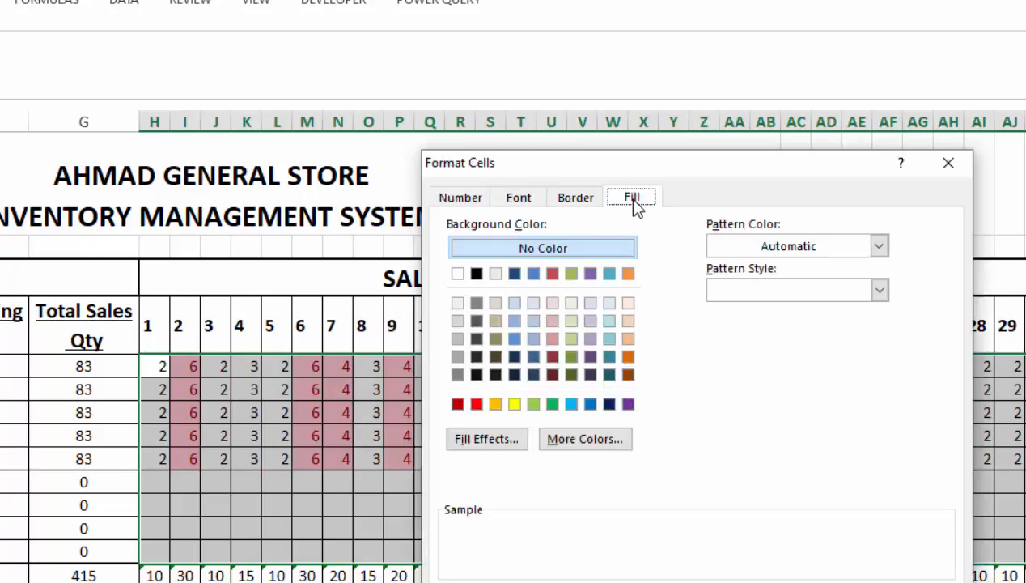
{"action": "left_click", "coordinate": [553, 405]}
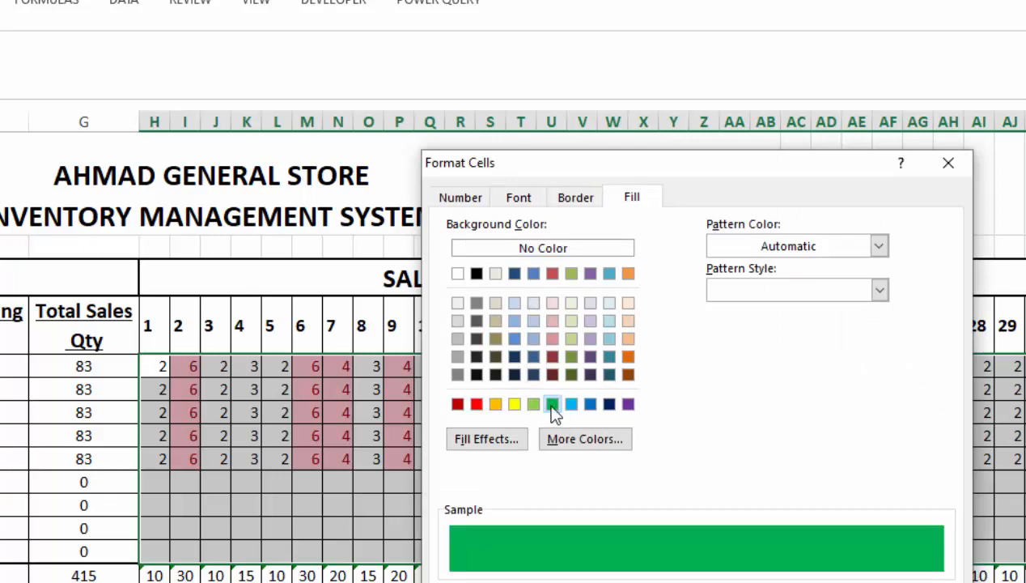
{"action": "left_click", "coordinate": [791, 244]}
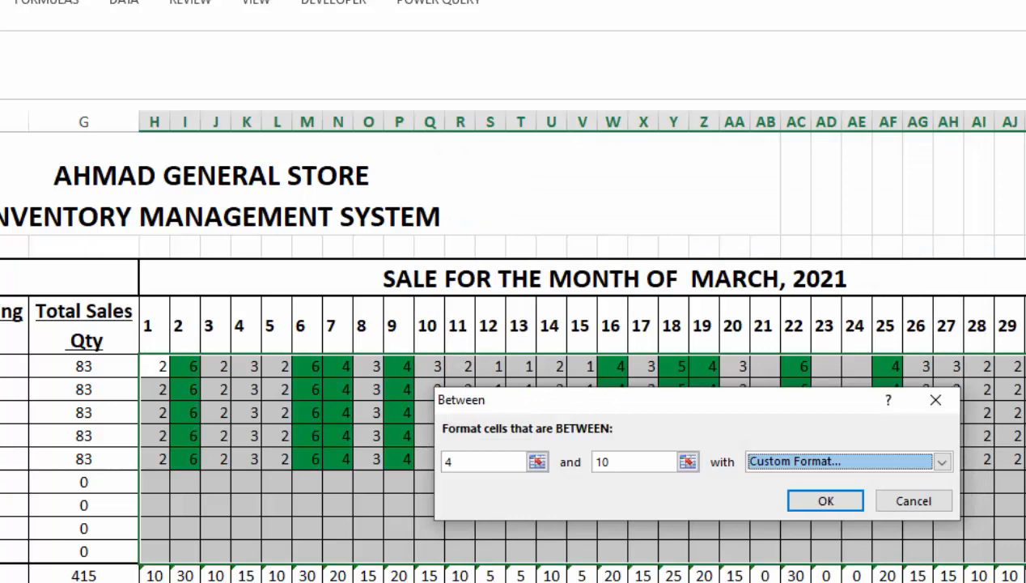
{"action": "left_click", "coordinate": [825, 503]}
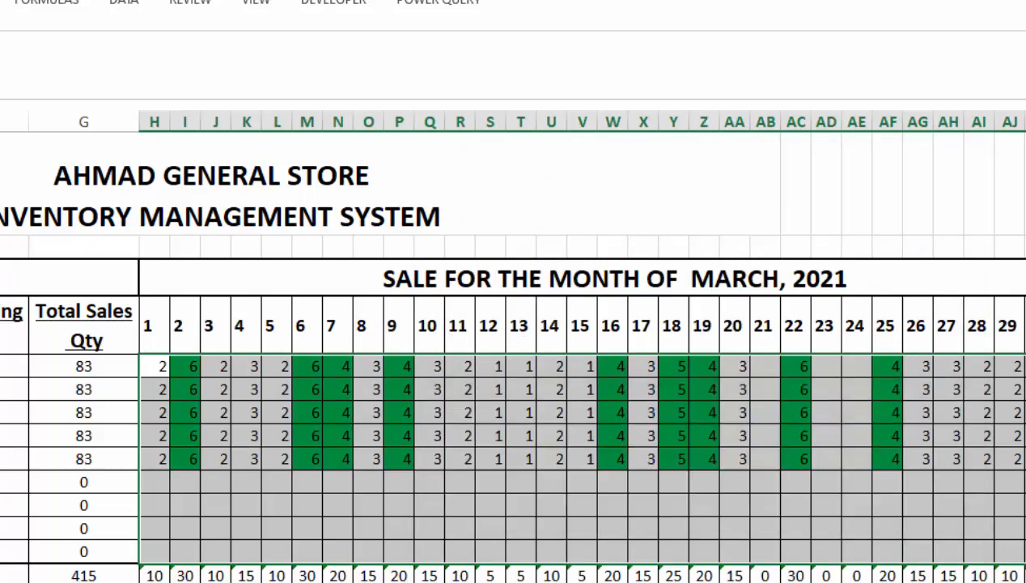
- Start a Between 2 and 5 highlight rule on the daily sales cells from day 2 onward, with a custom green fill
{"action": "left_click", "coordinate": [0, 1]}
{"action": "left_click_drag", "start_coordinate": [185, 367], "coordinate": [1025, 552]}
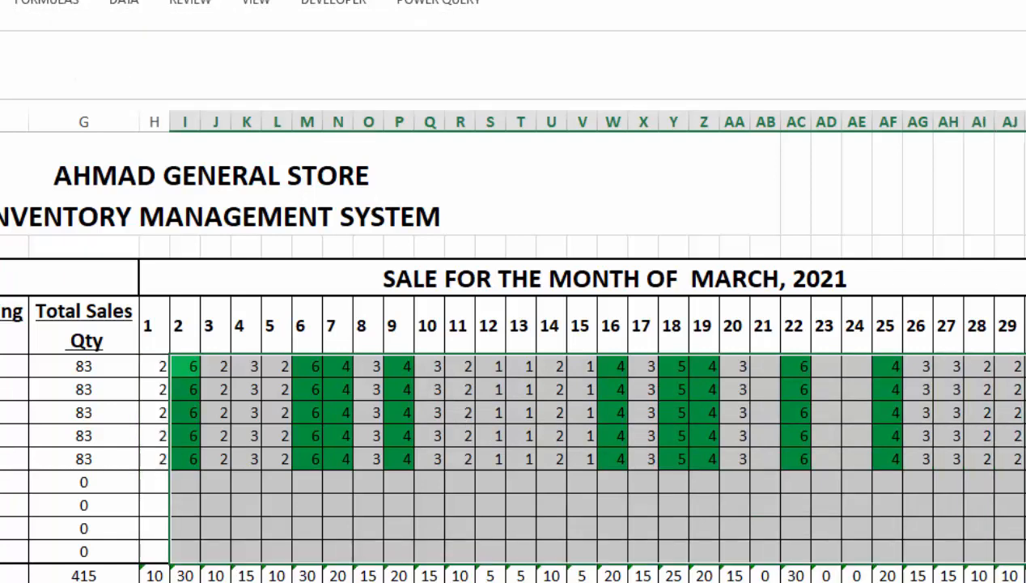
{"action": "left_click", "coordinate": [0, 2]}
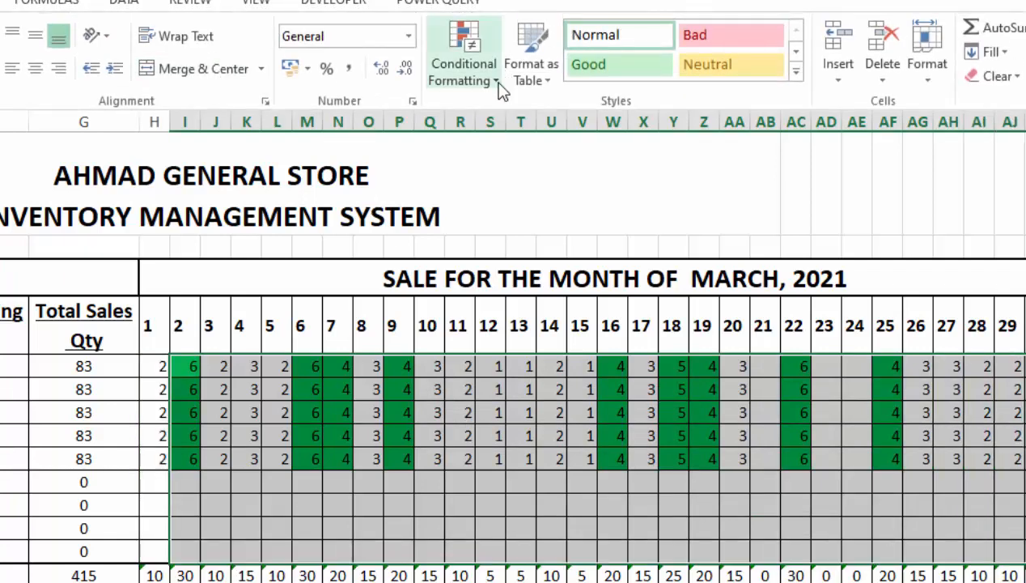
{"action": "left_click", "coordinate": [495, 80]}
{"action": "mouse_move", "coordinate": [562, 110]}
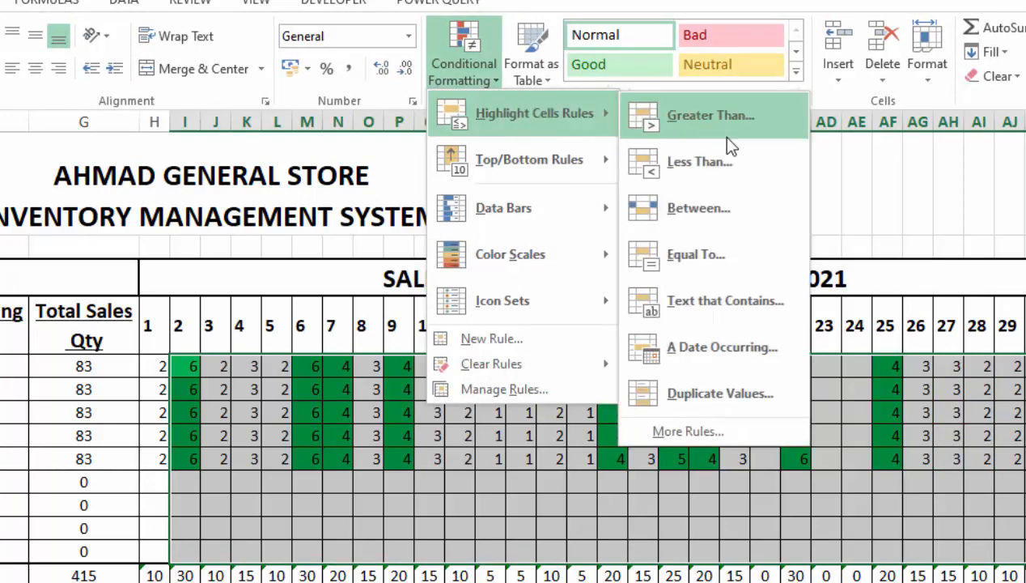
{"action": "left_click", "coordinate": [718, 221]}
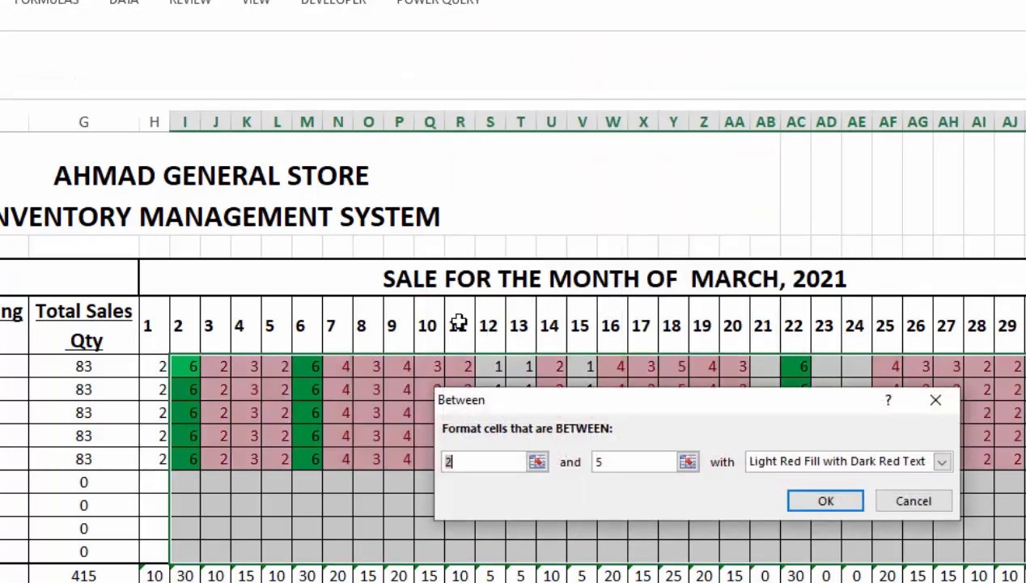
{"action": "left_click", "coordinate": [941, 461]}
{"action": "left_click", "coordinate": [826, 565]}
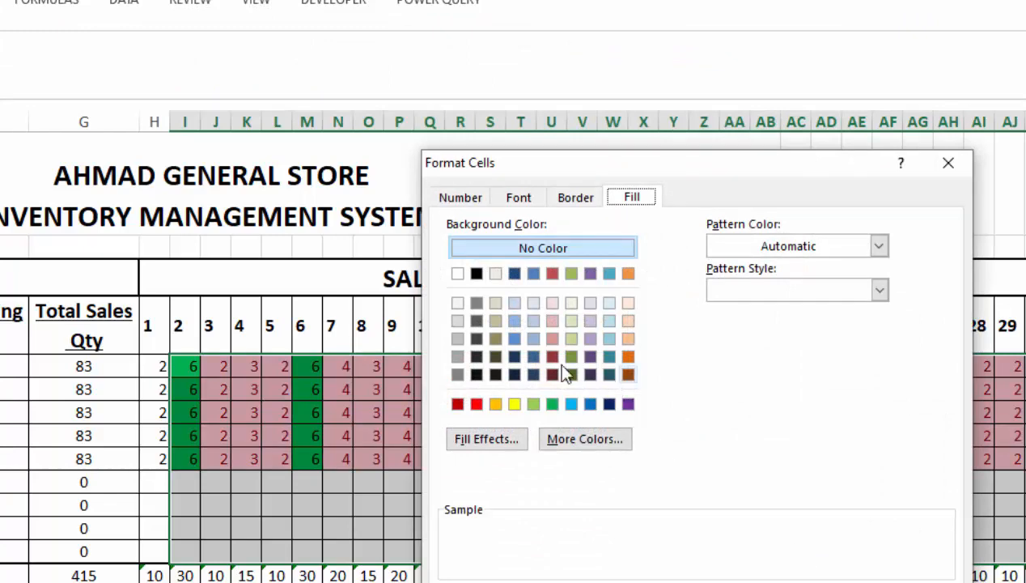
{"action": "left_click", "coordinate": [571, 404]}
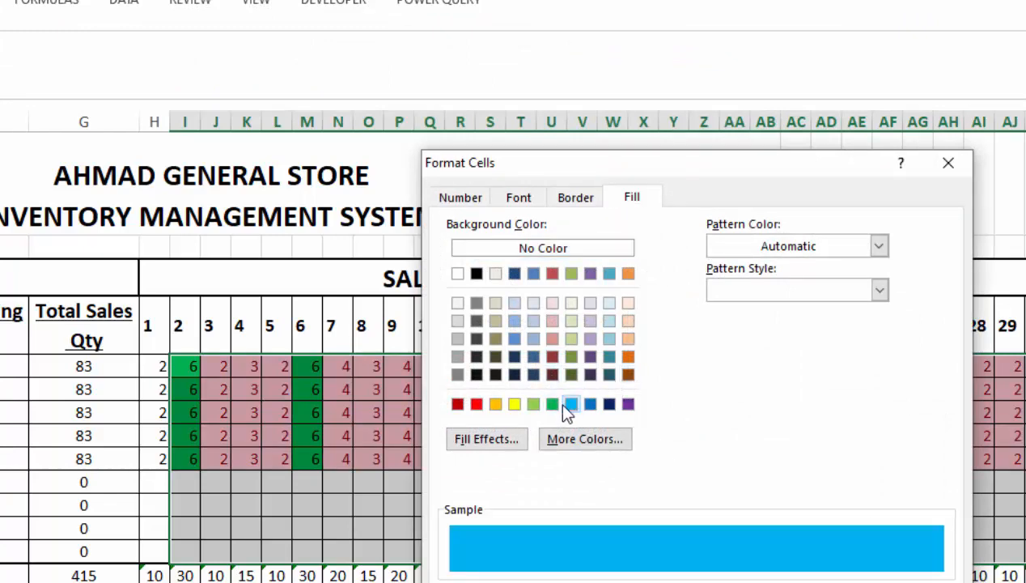
{"action": "left_click", "coordinate": [553, 406]}
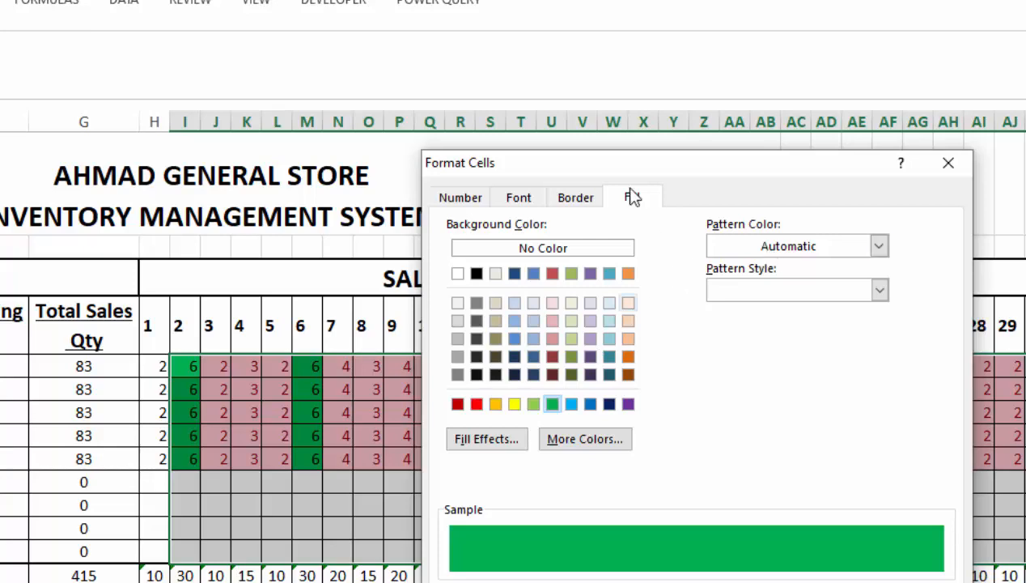
- Set the font color of the 2 to 5 rule to white and apply the rule
{"action": "left_click", "coordinate": [512, 202]}
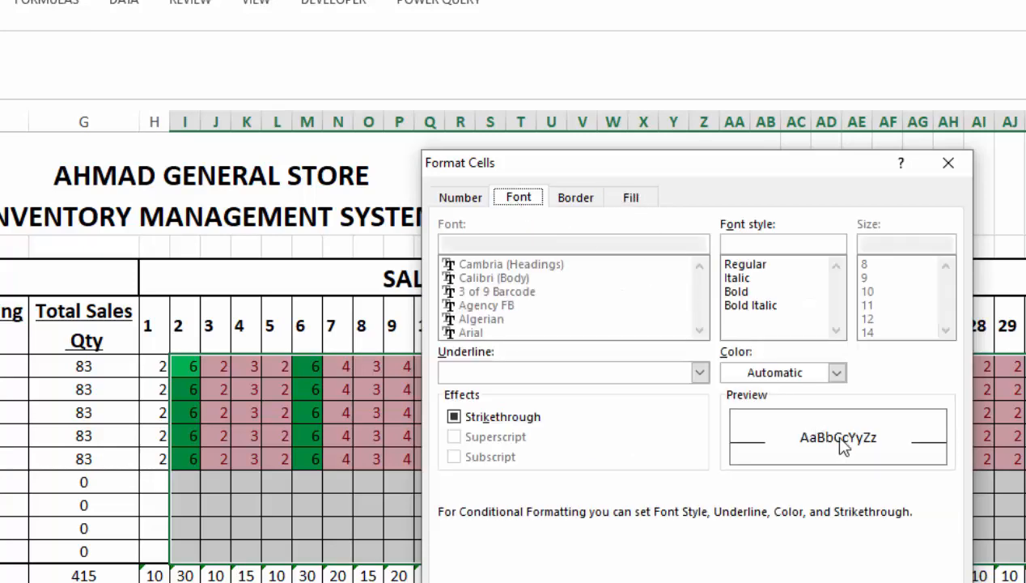
{"action": "left_click", "coordinate": [836, 373]}
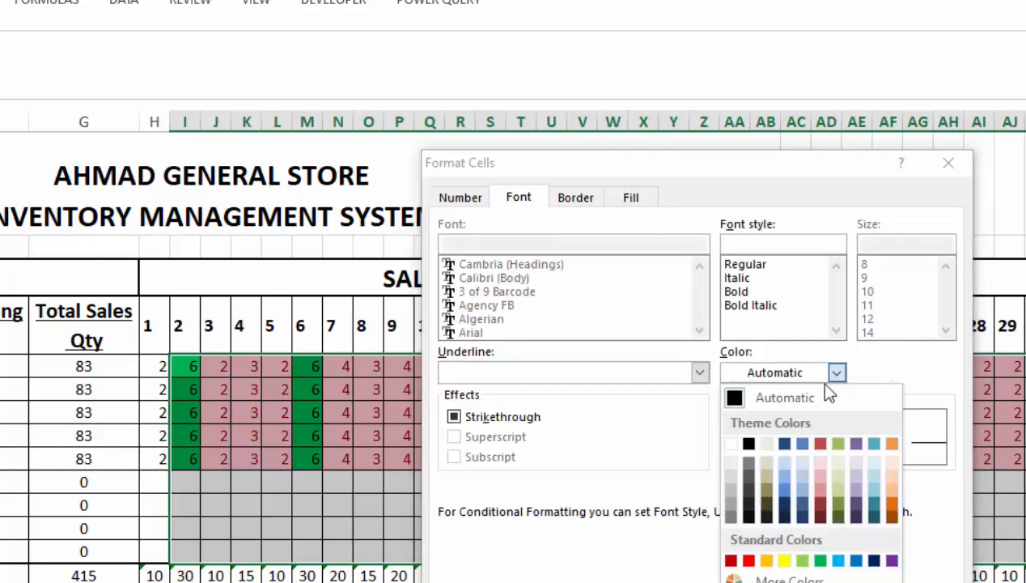
{"action": "left_click", "coordinate": [738, 433]}
{"action": "key", "text": "Return"}
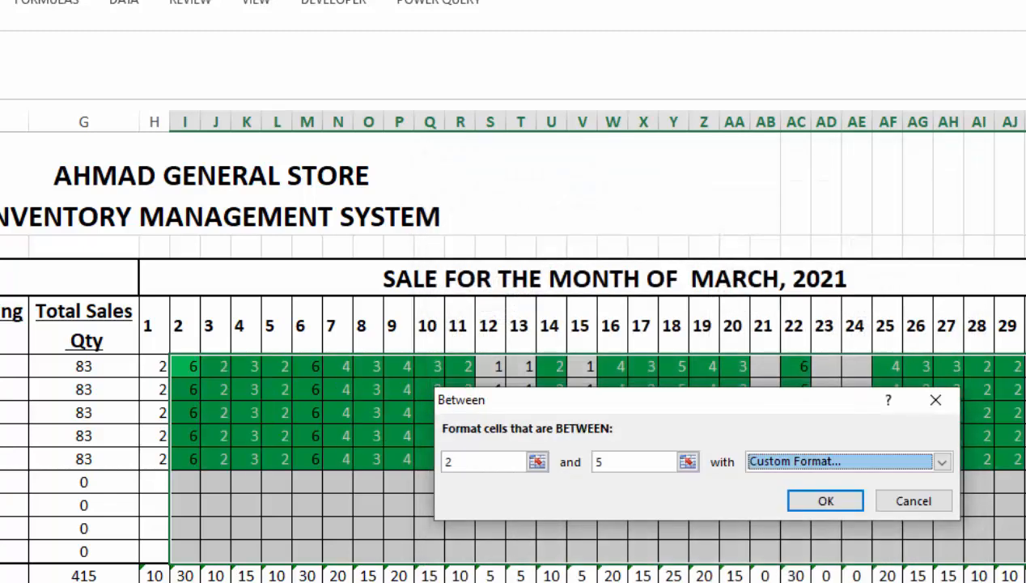
{"action": "left_click", "coordinate": [826, 502]}
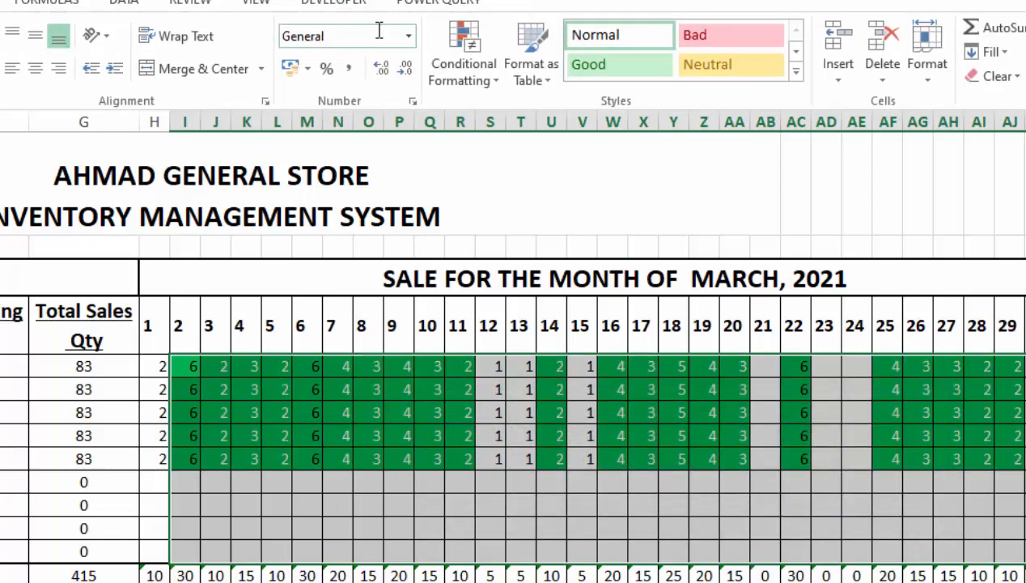
- Start another Between highlight rule on the sales cells from day 2 onward, with limits 4 and 10
{"action": "left_click", "coordinate": [459, 51]}
{"action": "left_click", "coordinate": [722, 217]}
{"action": "left_click", "coordinate": [634, 456]}
{"action": "key", "text": "BackSpace"}
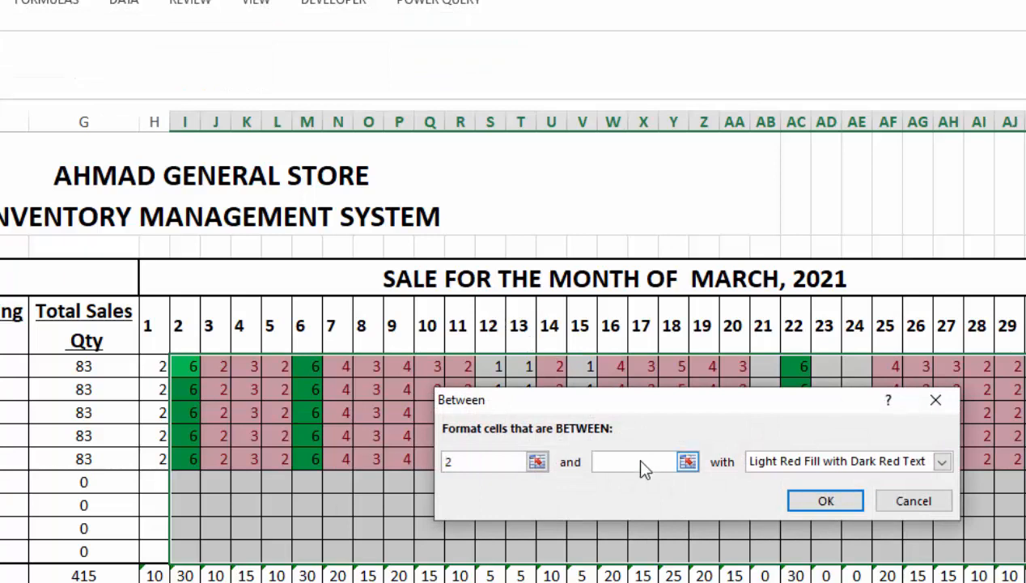
{"action": "type", "text": "10"}
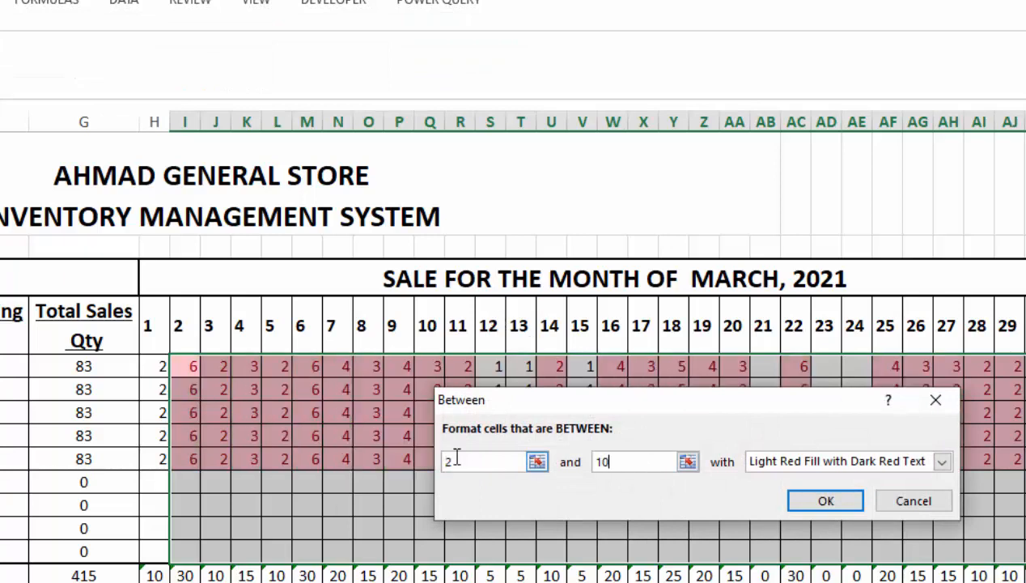
{"action": "type", "text": "4"}
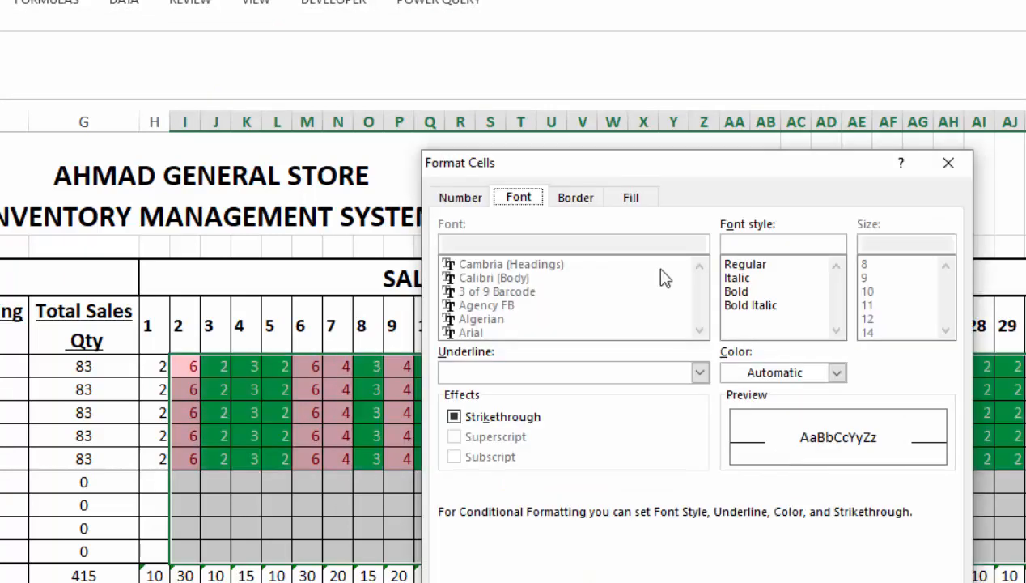
- Format the new 4 to 10 rule with a green fill and white font, apply it and deselect the range
{"action": "left_click", "coordinate": [632, 199]}
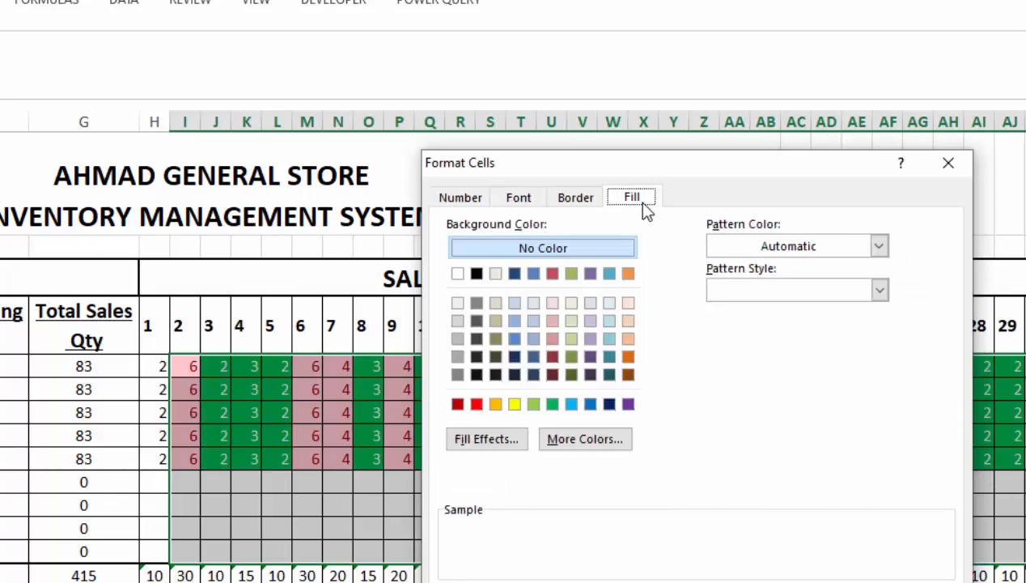
{"action": "left_click", "coordinate": [550, 407]}
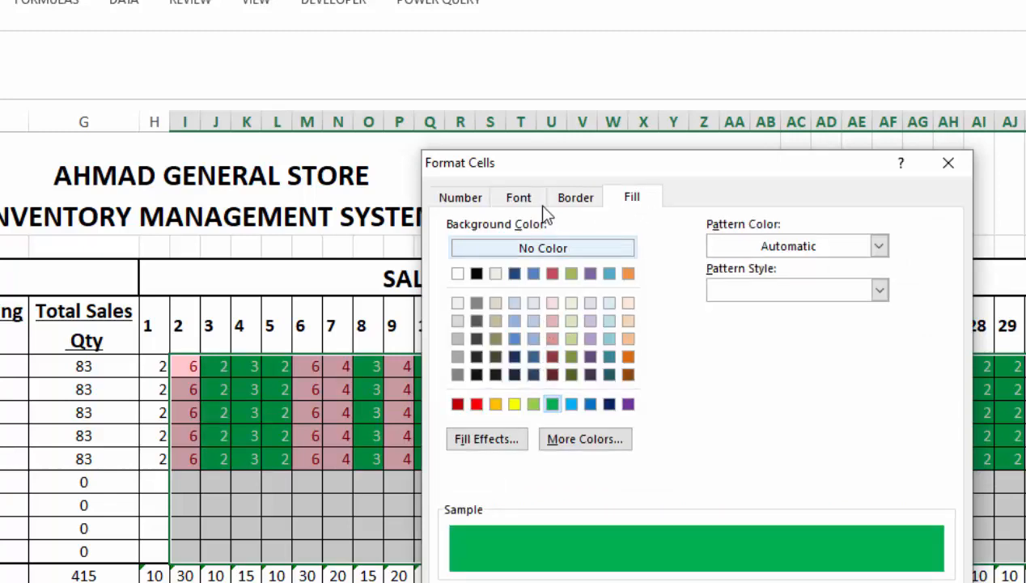
{"action": "left_click", "coordinate": [522, 198]}
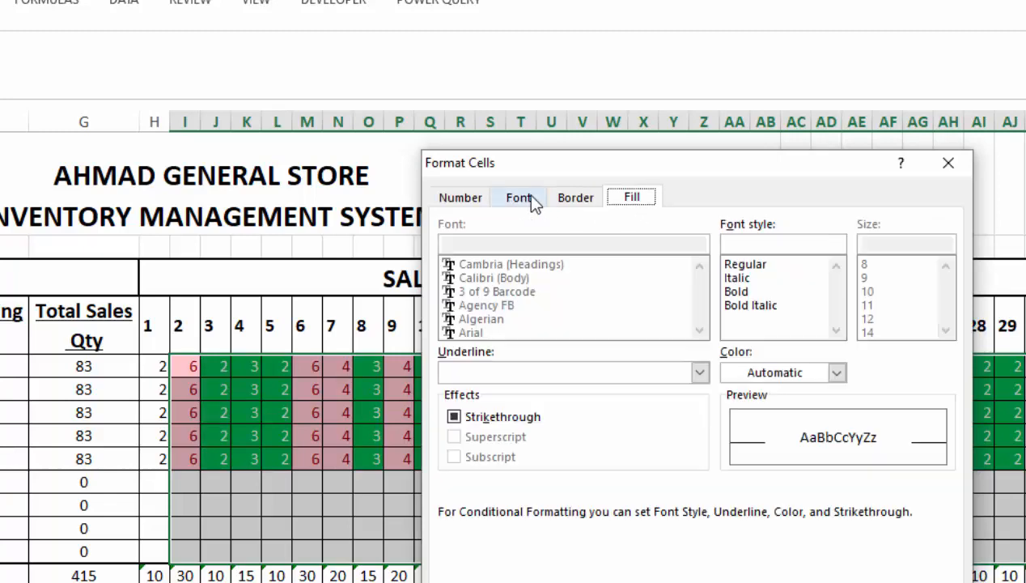
{"action": "left_click", "coordinate": [837, 373]}
{"action": "left_click", "coordinate": [731, 402]}
{"action": "left_click", "coordinate": [840, 582]}
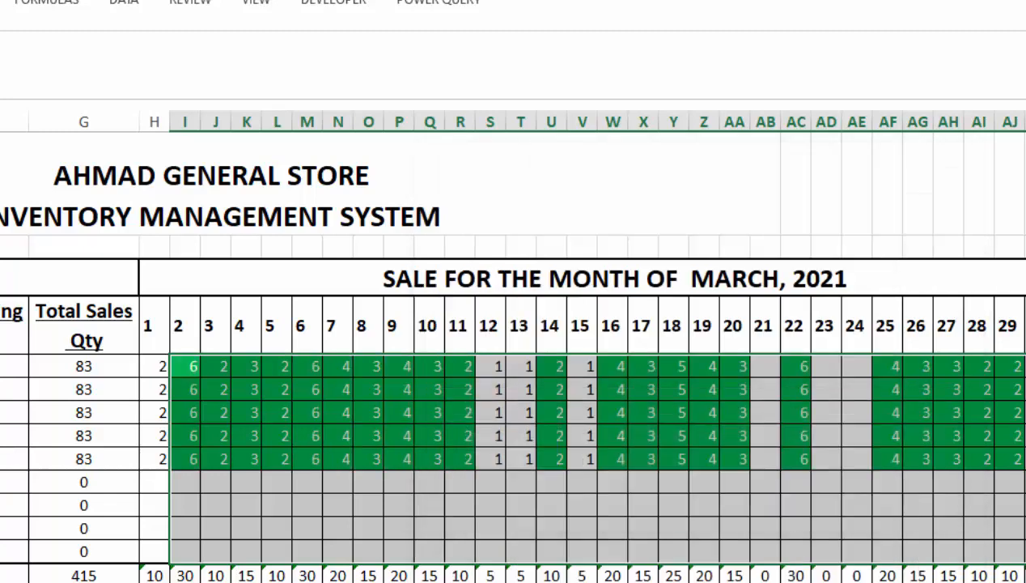
{"action": "left_click", "coordinate": [765, 582]}
{"action": "left_click", "coordinate": [765, 582]}
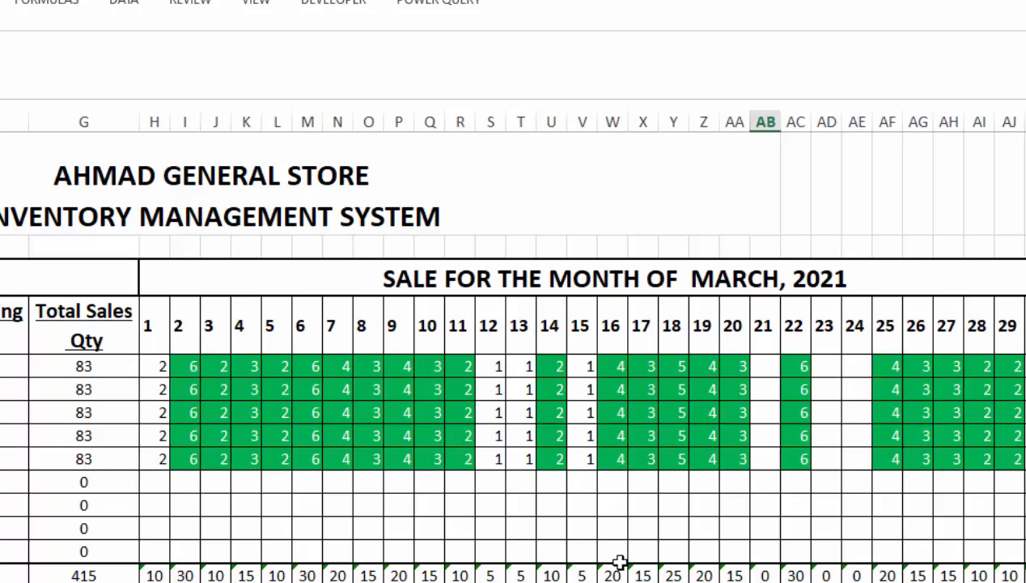
- Start a Between highlight rule on the daily sales cells for days 1 to 31, with limits 1 and 3
{"action": "left_click_drag", "start_coordinate": [163, 362], "coordinate": [1025, 551]}
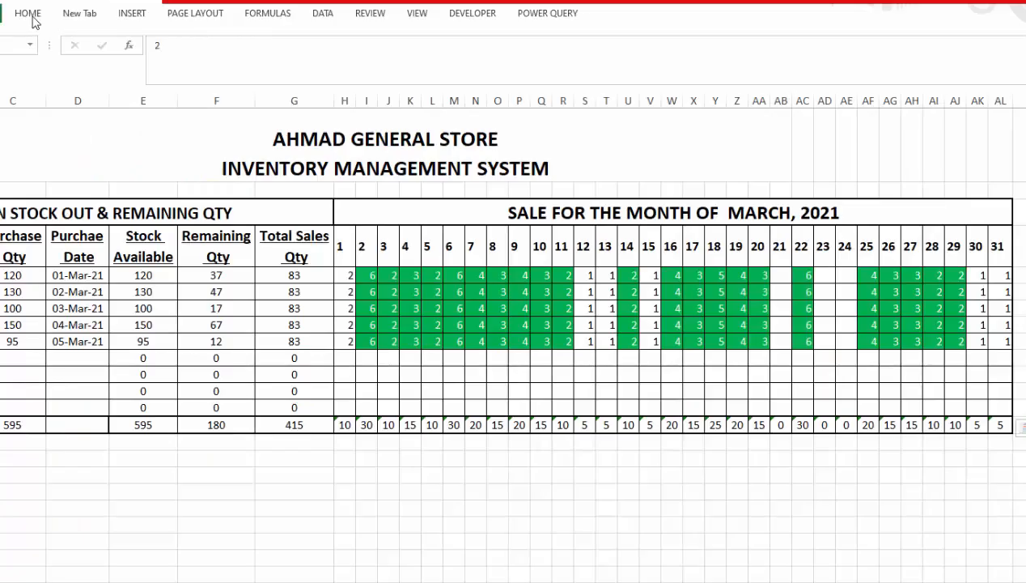
{"action": "left_click", "coordinate": [24, 14]}
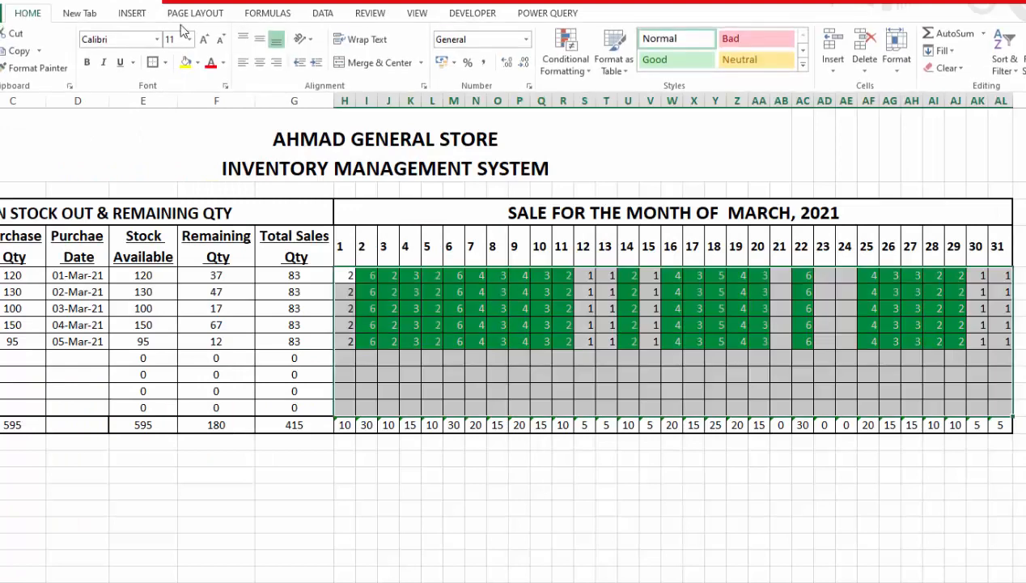
{"action": "left_click", "coordinate": [587, 72]}
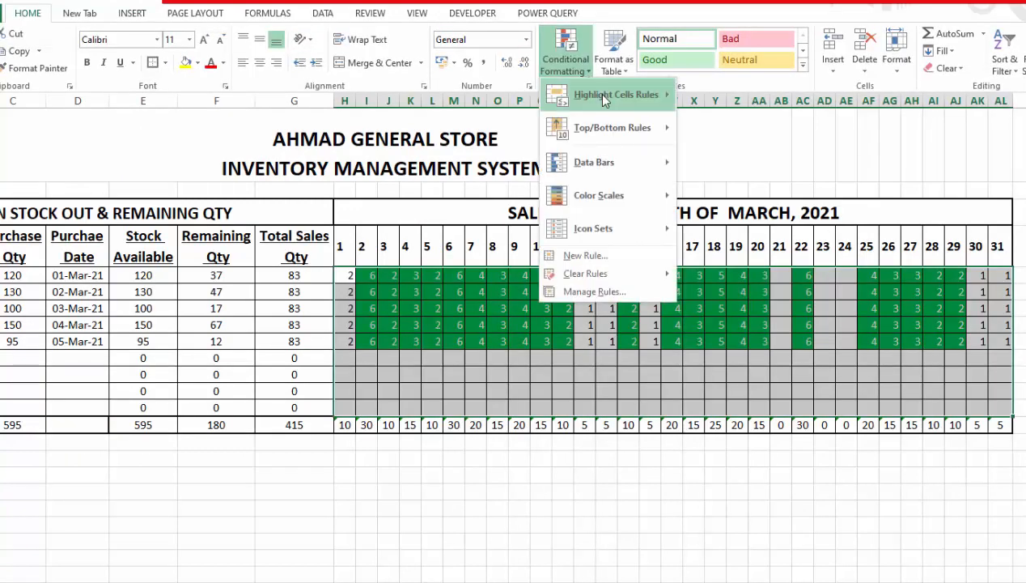
{"action": "mouse_move", "coordinate": [597, 93]}
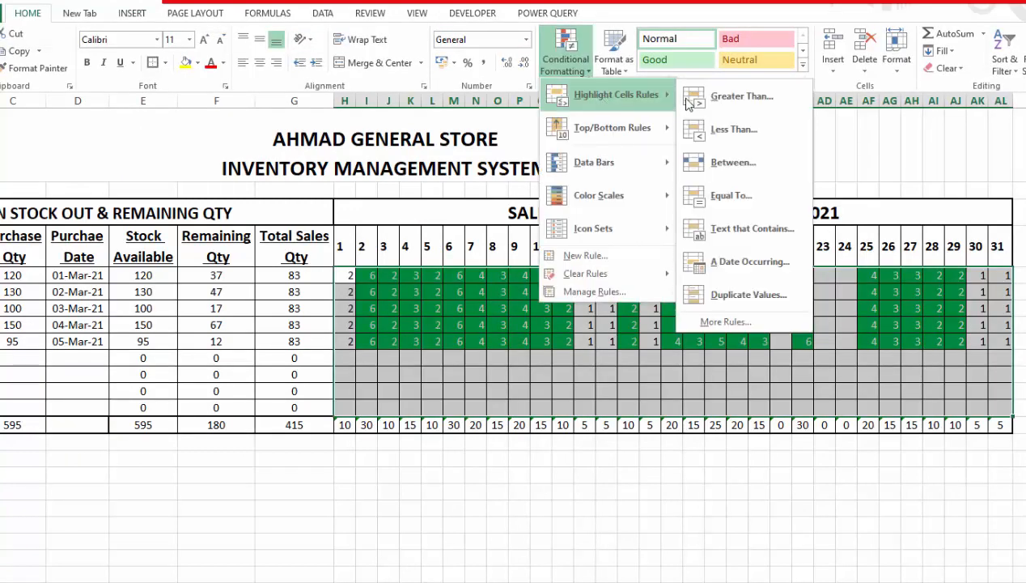
{"action": "left_click", "coordinate": [748, 164]}
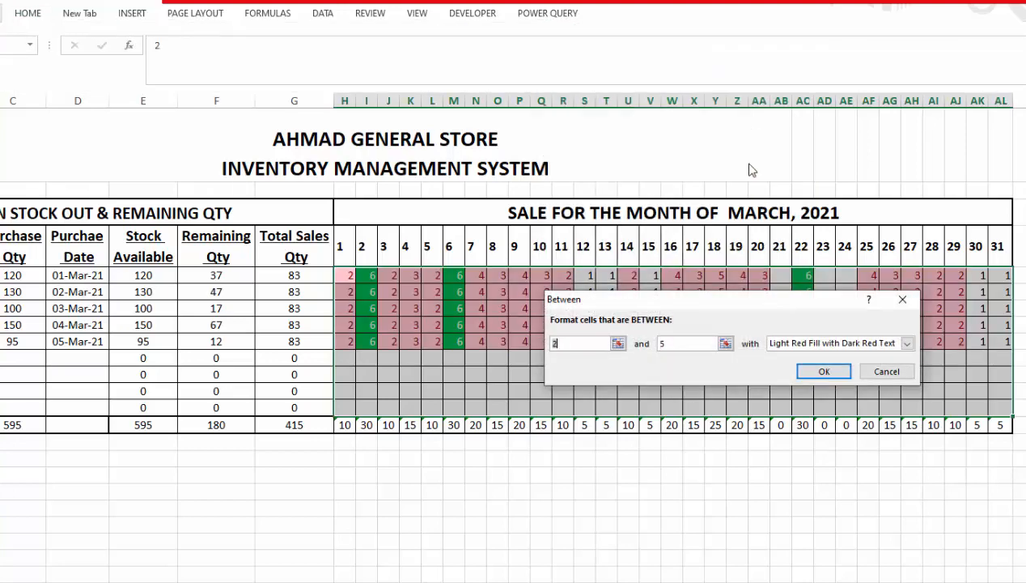
{"action": "type", "text": "1"}
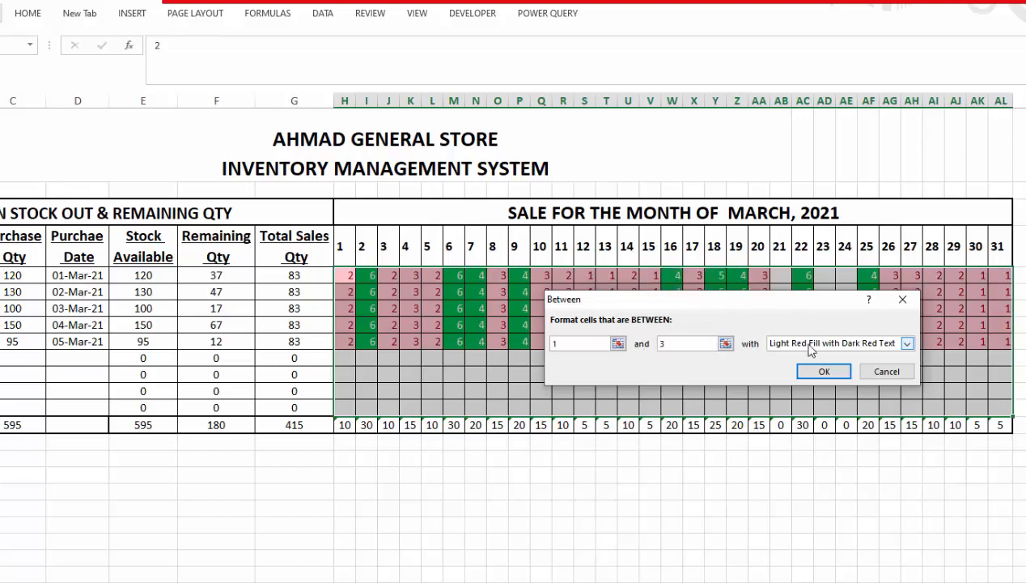
- Try a custom format with yellow fill and white font for the 1 to 3 rule
{"action": "left_click", "coordinate": [908, 345]}
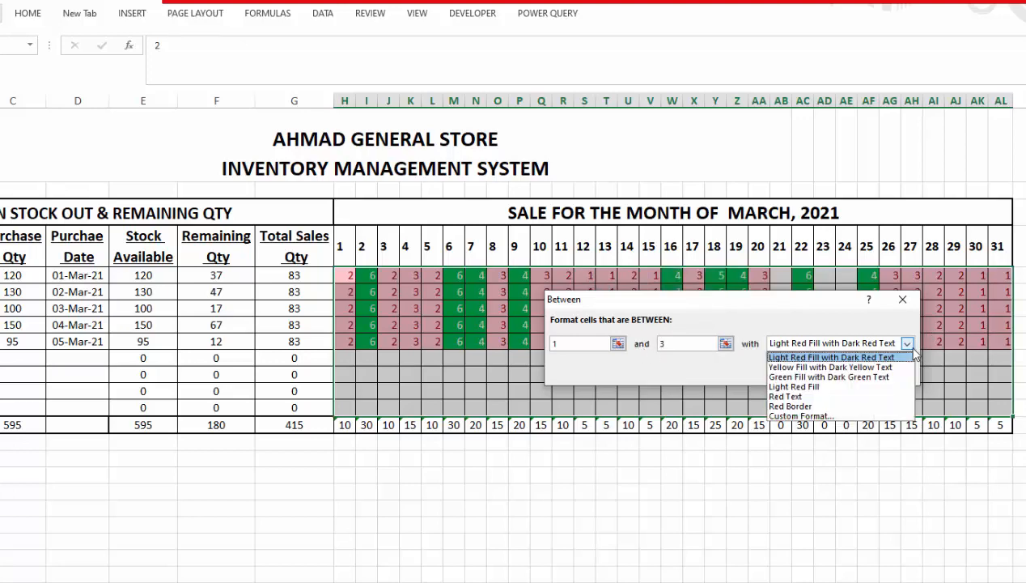
{"action": "left_click", "coordinate": [832, 416]}
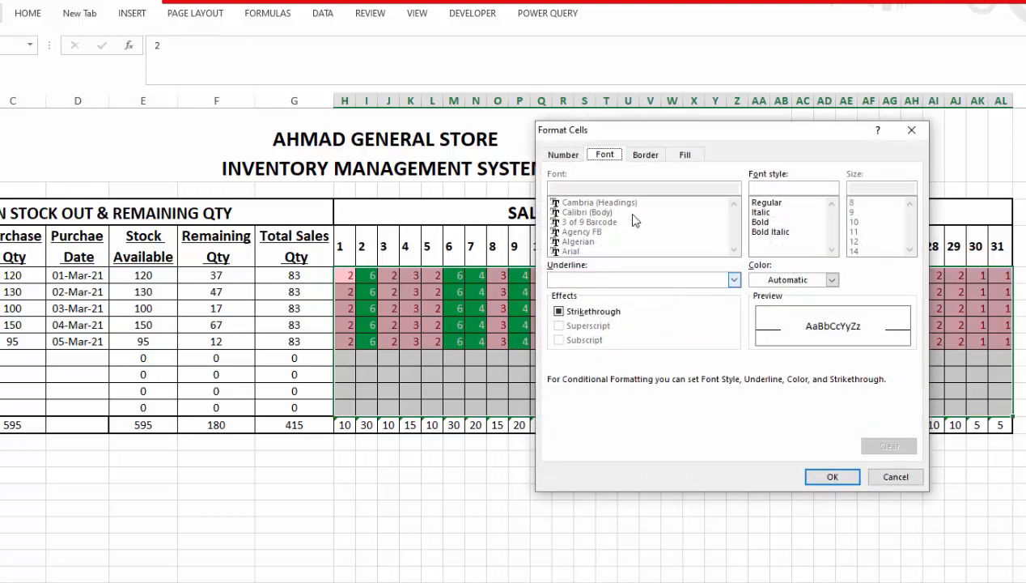
{"action": "left_click", "coordinate": [834, 476]}
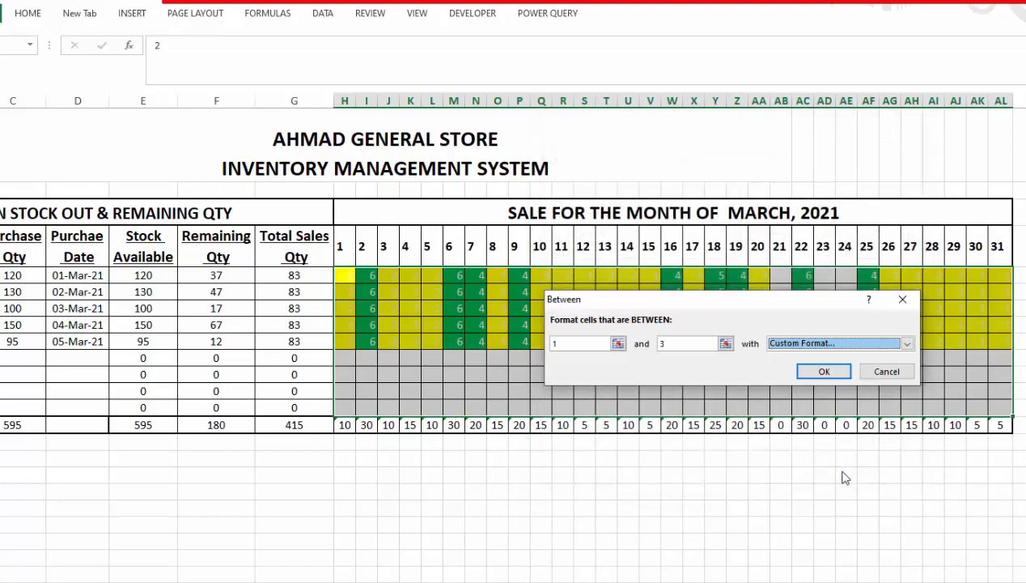
- Format the 1 to 3 rule with a light green fill and white font, apply it and deselect the range
{"action": "left_click", "coordinate": [907, 344]}
{"action": "left_click", "coordinate": [826, 415]}
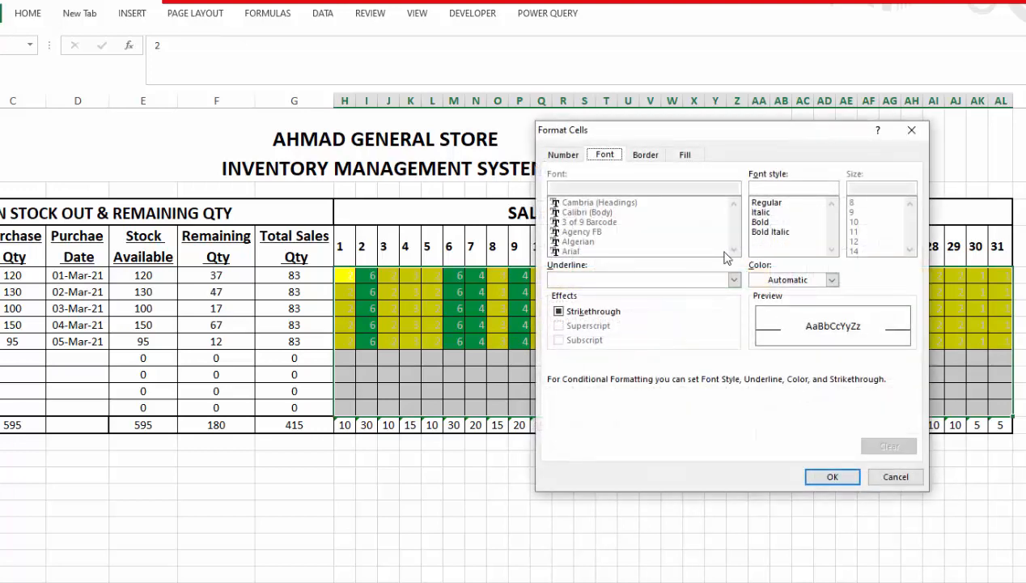
{"action": "left_click", "coordinate": [685, 155]}
{"action": "left_click", "coordinate": [615, 302]}
{"action": "left_click", "coordinate": [606, 155]}
{"action": "left_click", "coordinate": [832, 279]}
{"action": "left_click", "coordinate": [752, 325]}
{"action": "left_click", "coordinate": [833, 477]}
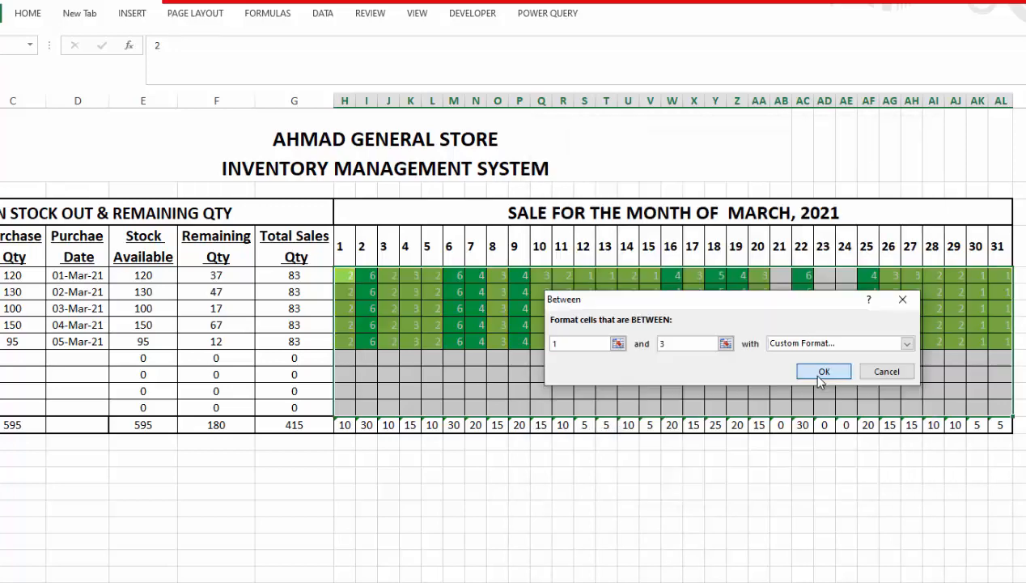
{"action": "left_click", "coordinate": [811, 372]}
{"action": "left_click", "coordinate": [760, 492]}
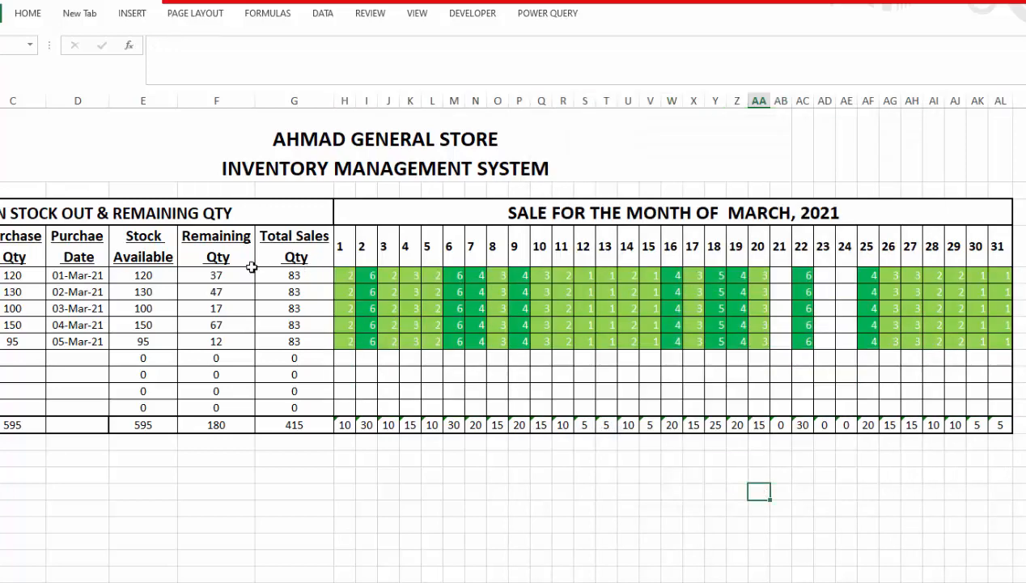
- Fill the day number header cells 1 to 31 with the standard light blue color
{"action": "left_click", "coordinate": [359, 245]}
{"action": "left_click_drag", "start_coordinate": [359, 245], "coordinate": [433, 246]}
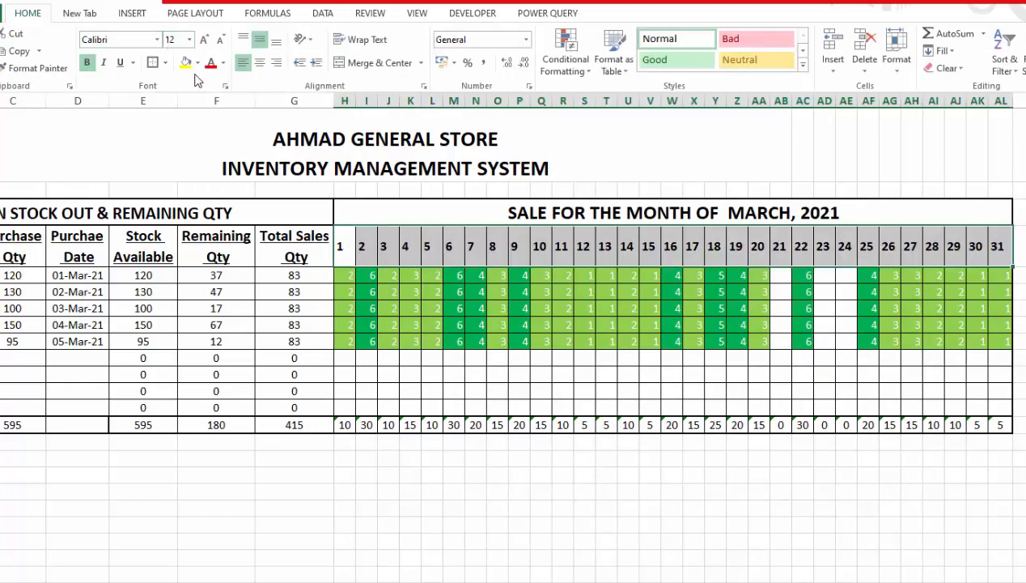
{"action": "left_click", "coordinate": [199, 64]}
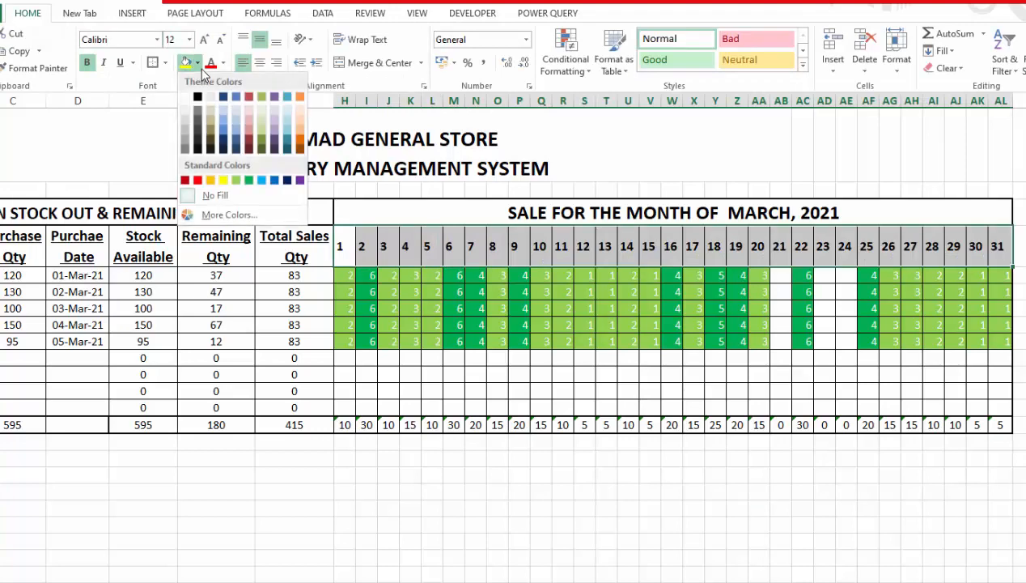
{"action": "left_click", "coordinate": [262, 180]}
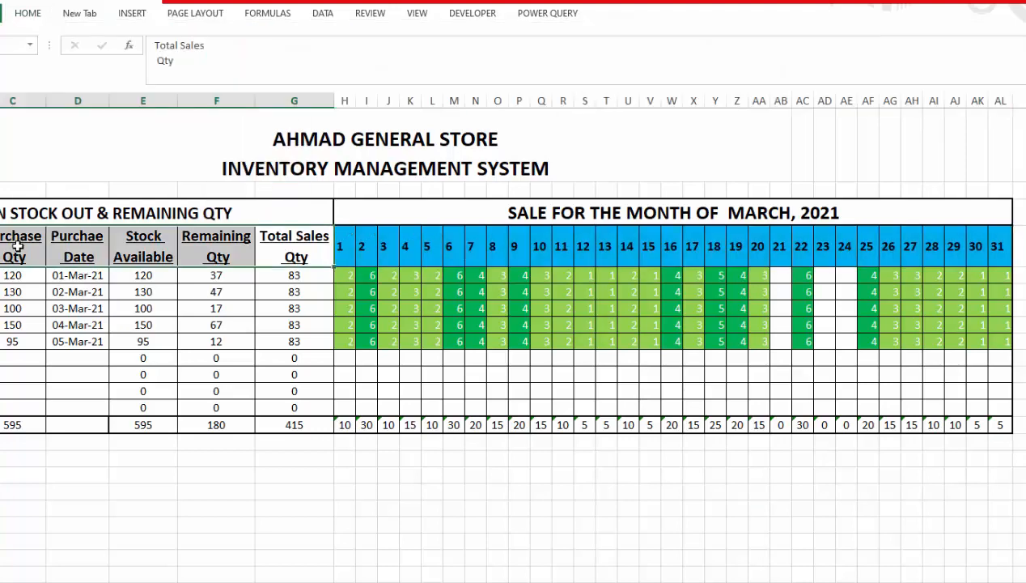
- Fill the stock table's column headers, from the serial number to Total Sales Qty, with the same light blue
{"action": "scroll", "coordinate": [16, 246], "scroll_direction": "left", "scroll_amount": 2}
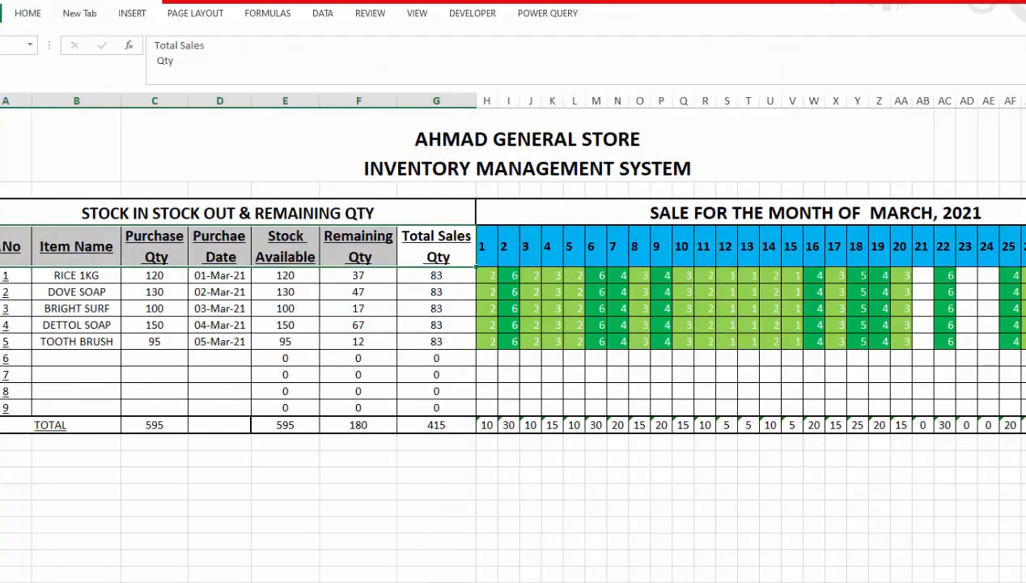
{"action": "left_click", "coordinate": [35, 18]}
{"action": "left_click", "coordinate": [197, 63]}
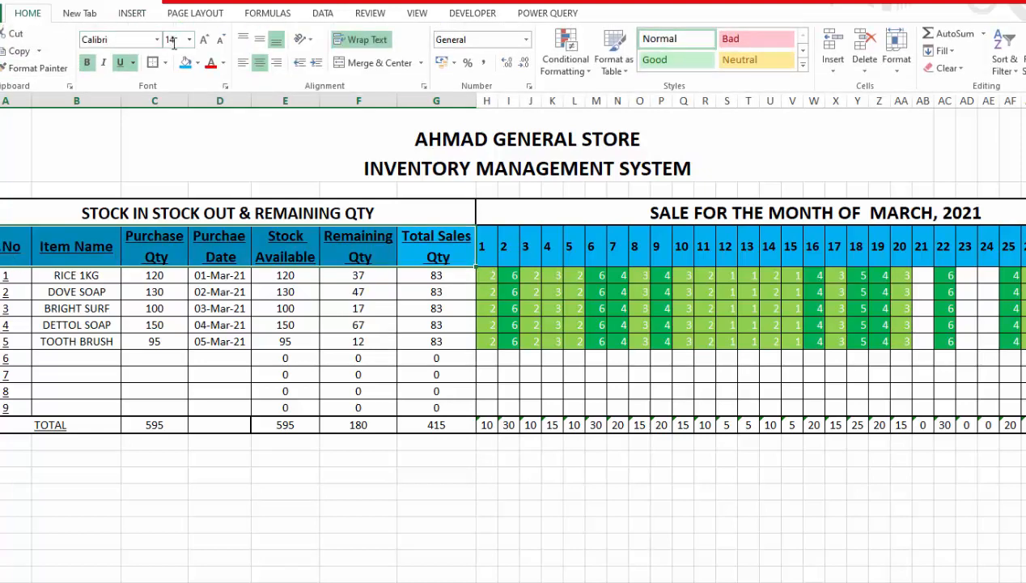
- Try a white font and a different fill color on the stock table's column headers
{"action": "left_click", "coordinate": [223, 64]}
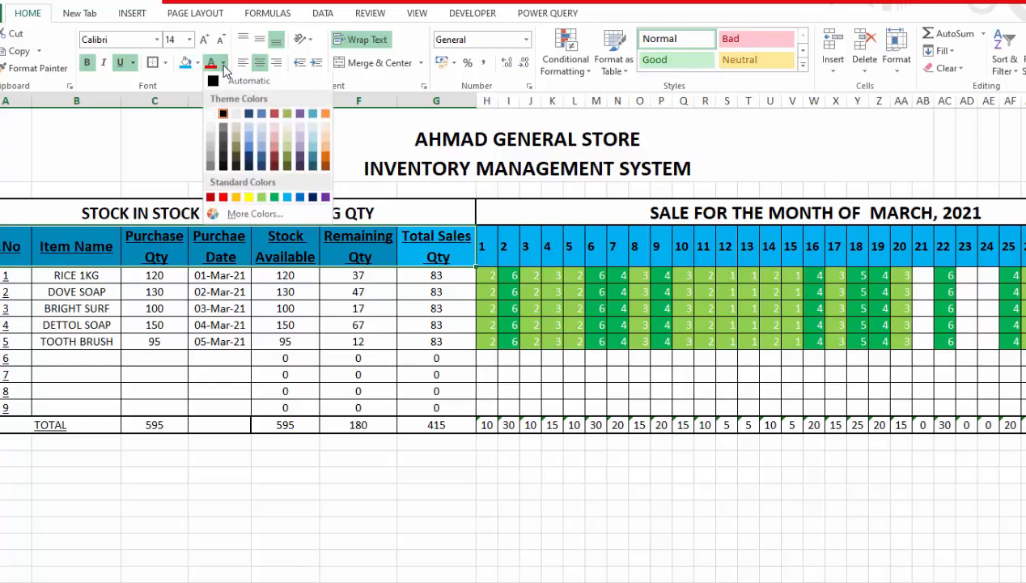
{"action": "left_click", "coordinate": [212, 114]}
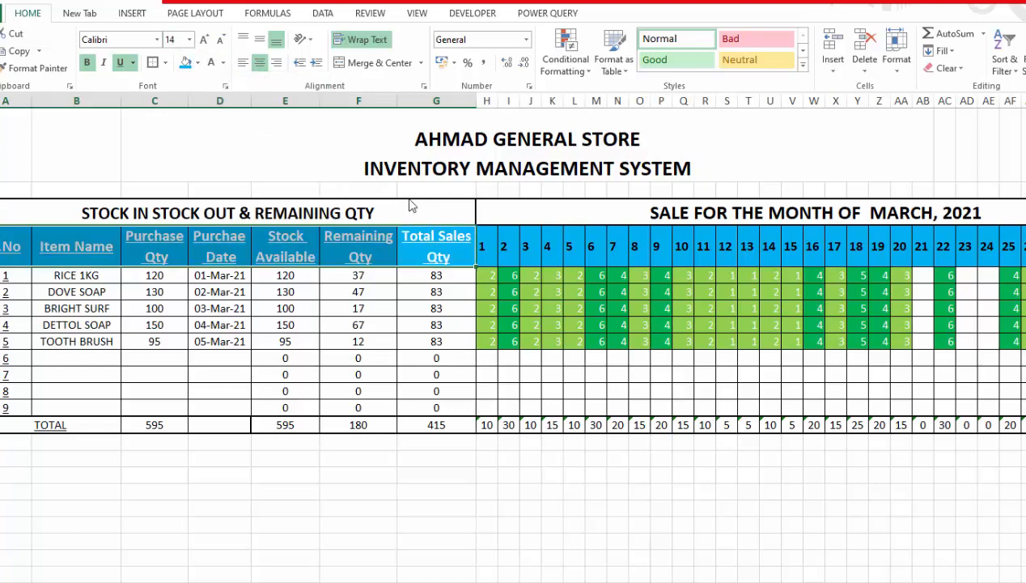
{"action": "left_click", "coordinate": [197, 63]}
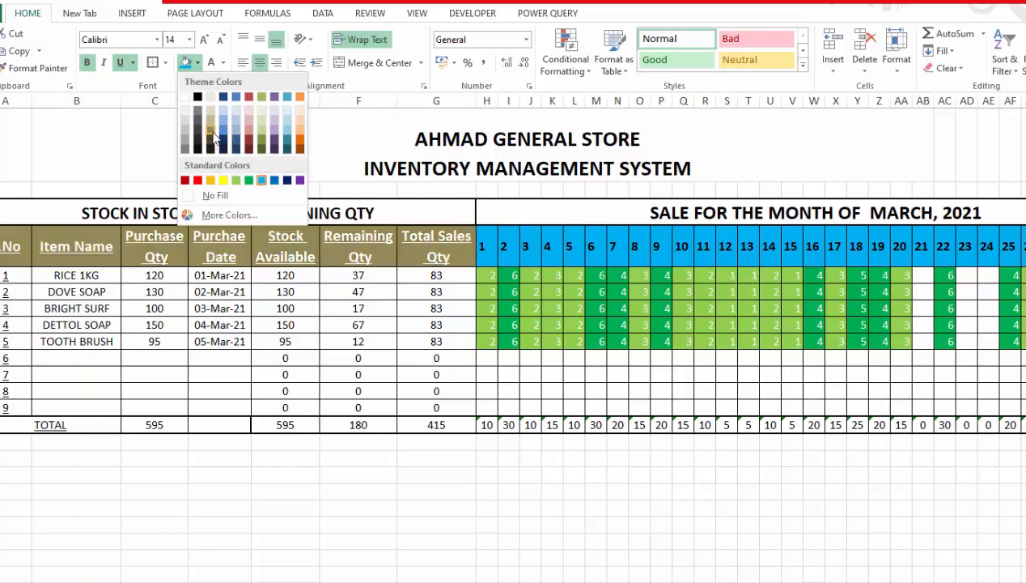
{"action": "key", "text": "Escape"}
- Give the stock and monthly sale section title bars a dark blue fill with white font
{"action": "key", "text": "Up"}
{"action": "left_click", "coordinate": [197, 63]}
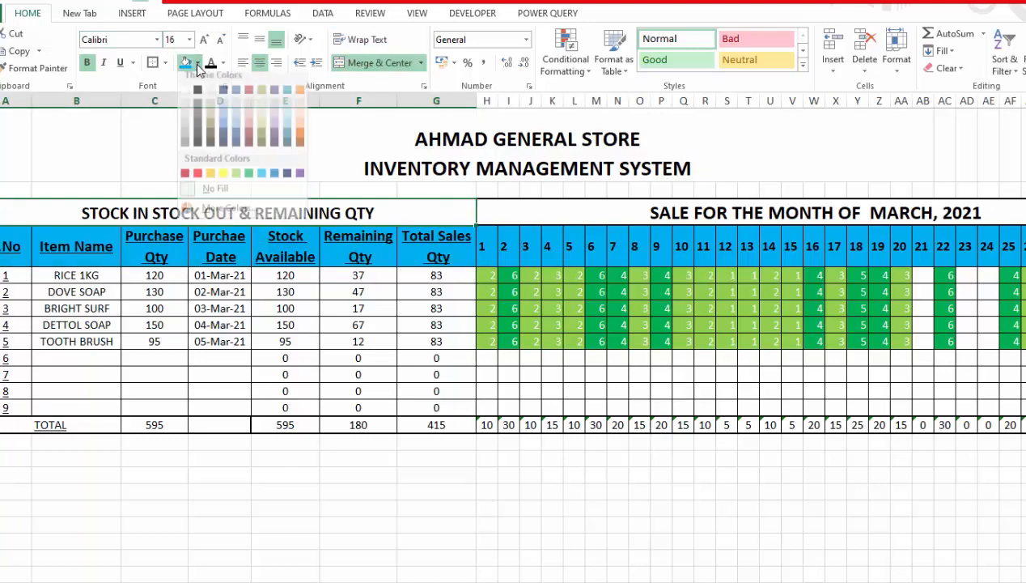
{"action": "left_click", "coordinate": [287, 179]}
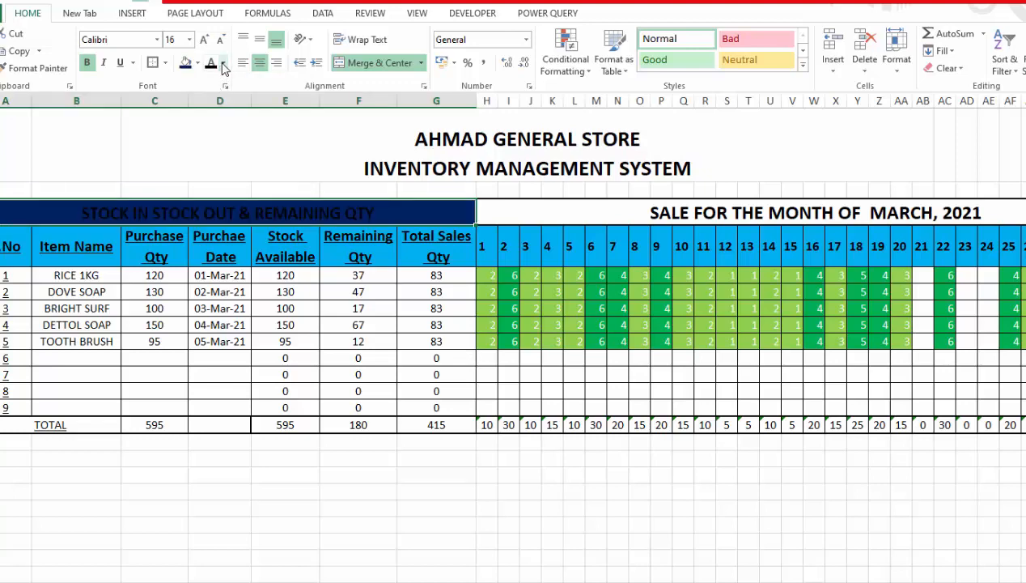
{"action": "left_click", "coordinate": [224, 64]}
{"action": "left_click", "coordinate": [212, 109]}
{"action": "left_click", "coordinate": [719, 482]}
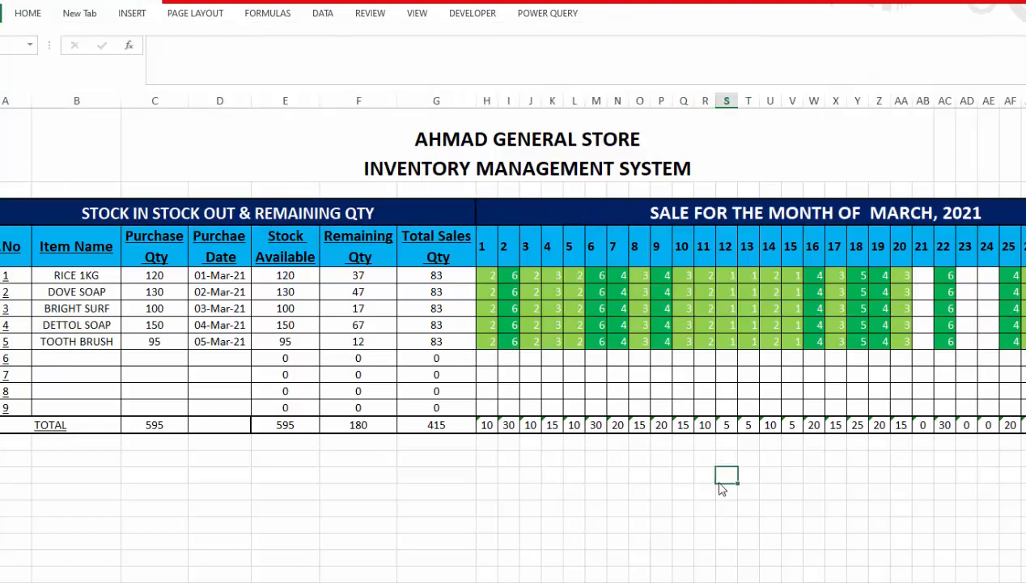
- Fill the merged store title block above the table with bright mint green and deselect it
{"action": "left_click", "coordinate": [533, 164]}
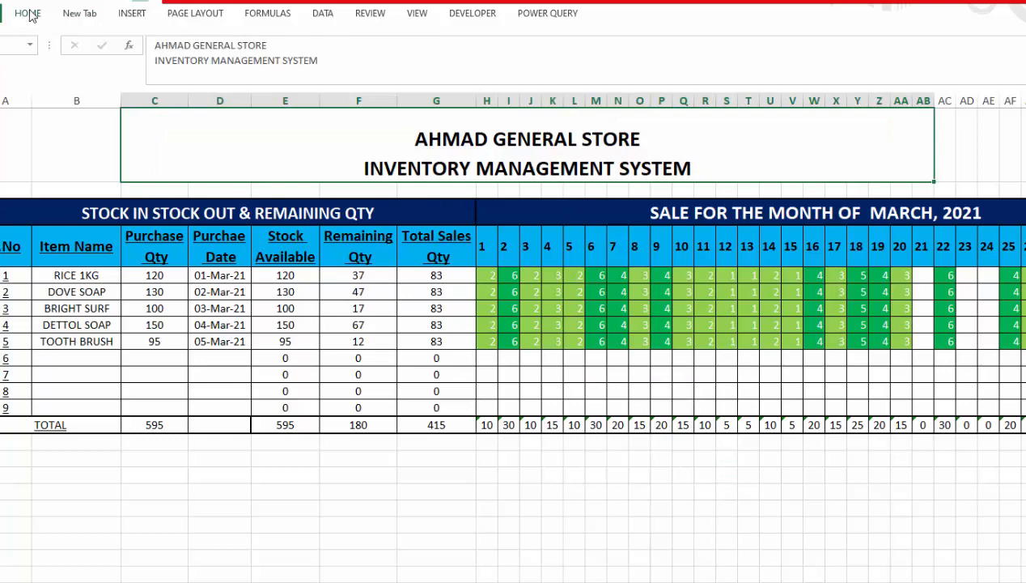
{"action": "left_click", "coordinate": [944, 508]}
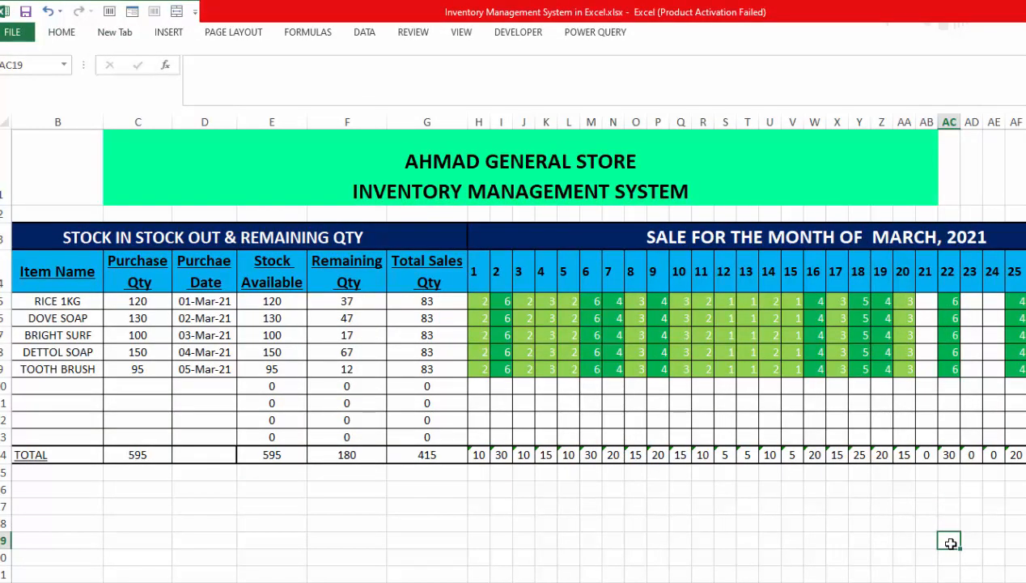